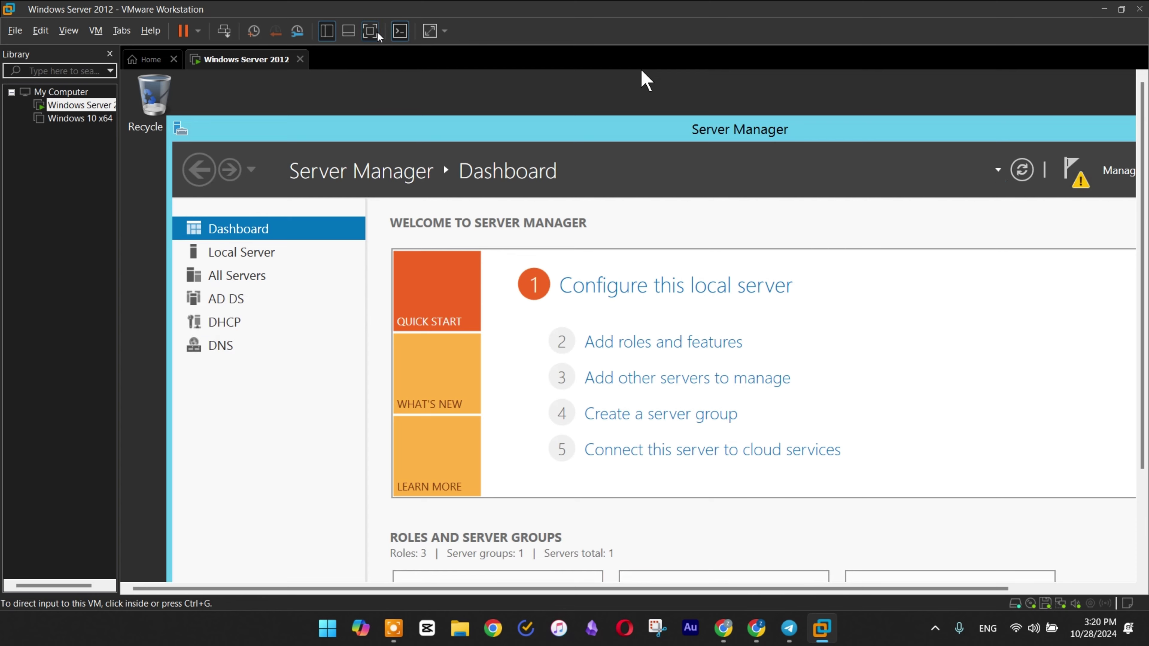
Show the virtual machine full screen and start adding roles and features, with a role-based installation on the preselected server.
left_click(376, 33)
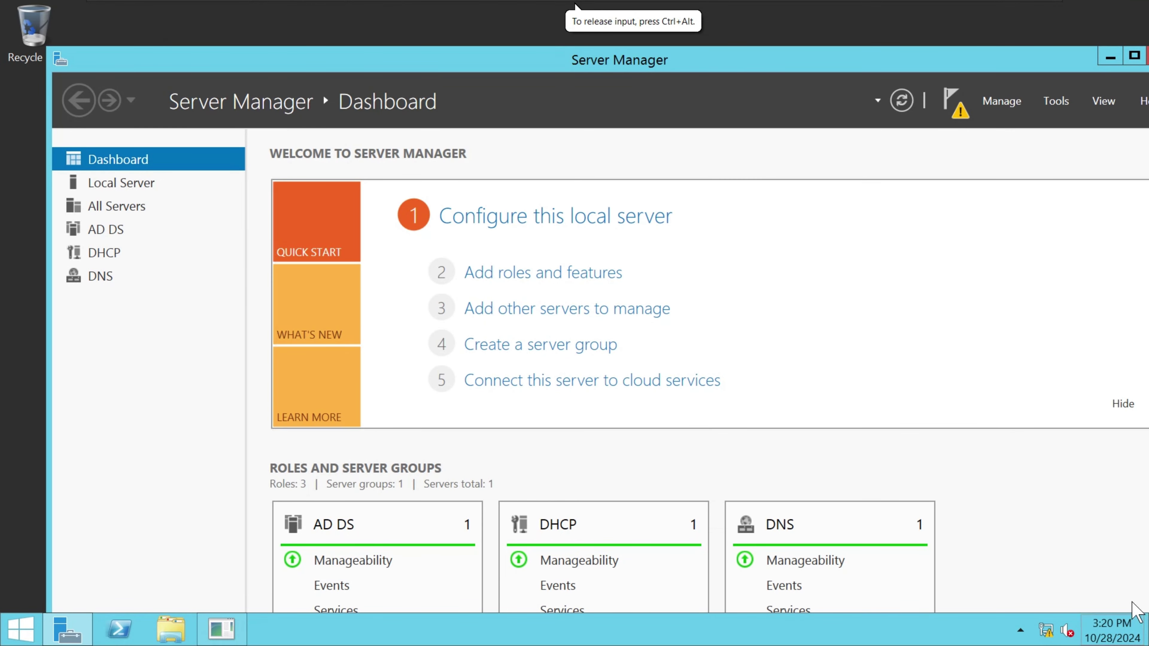
mouse_move(1124, 588)
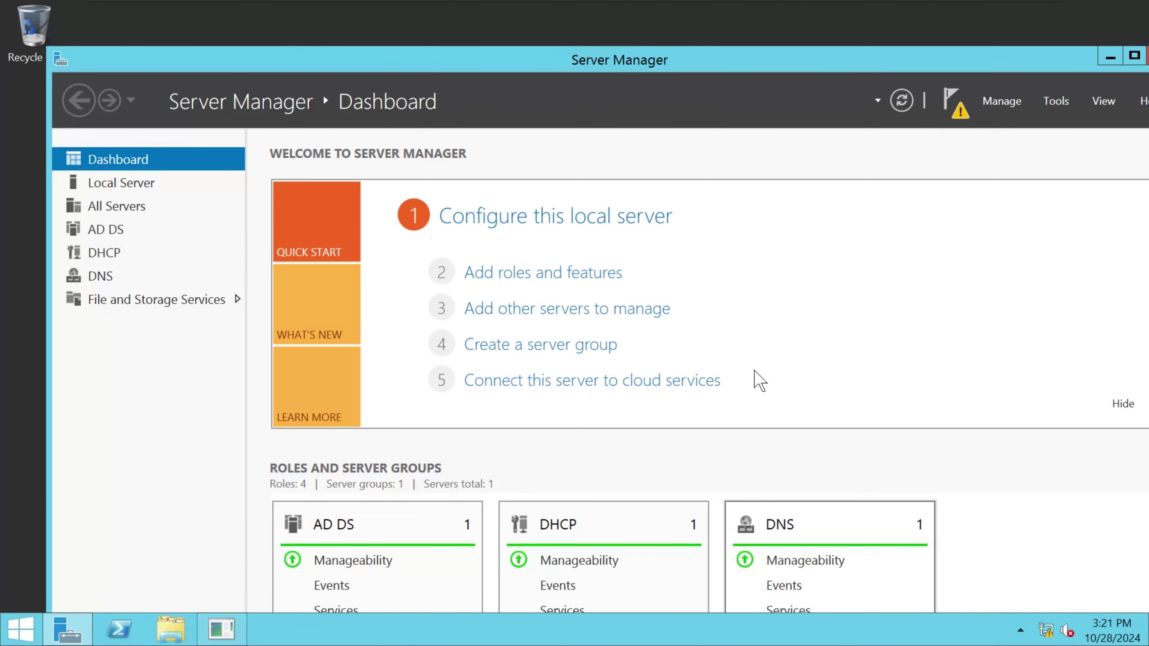
left_click(513, 273)
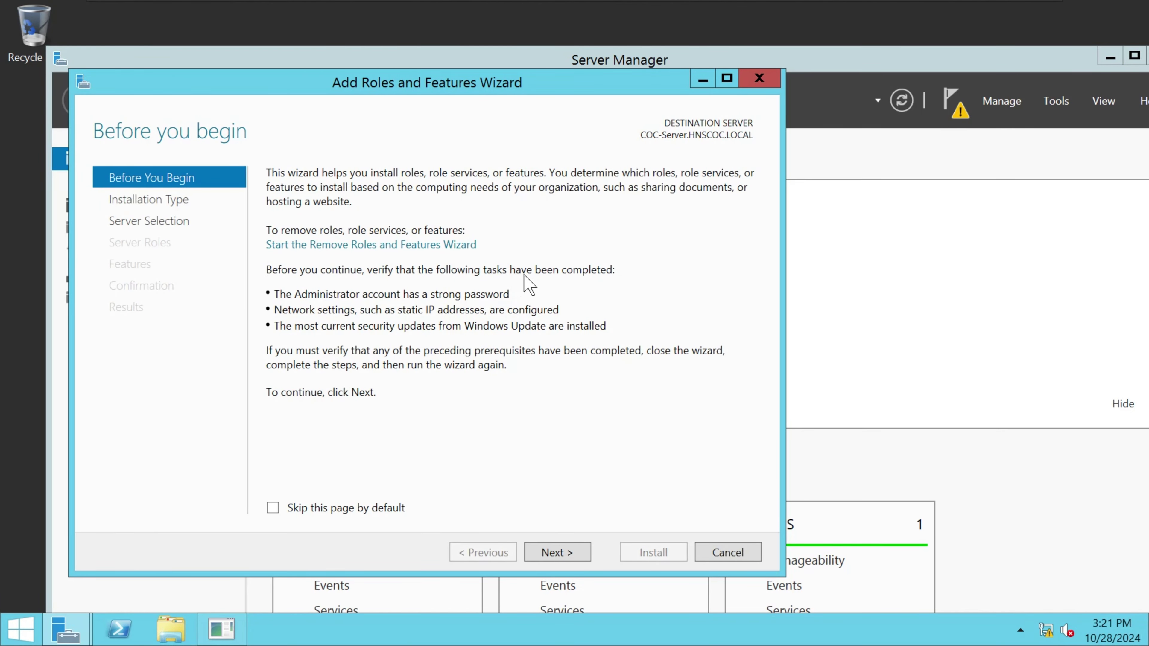
left_click(571, 561)
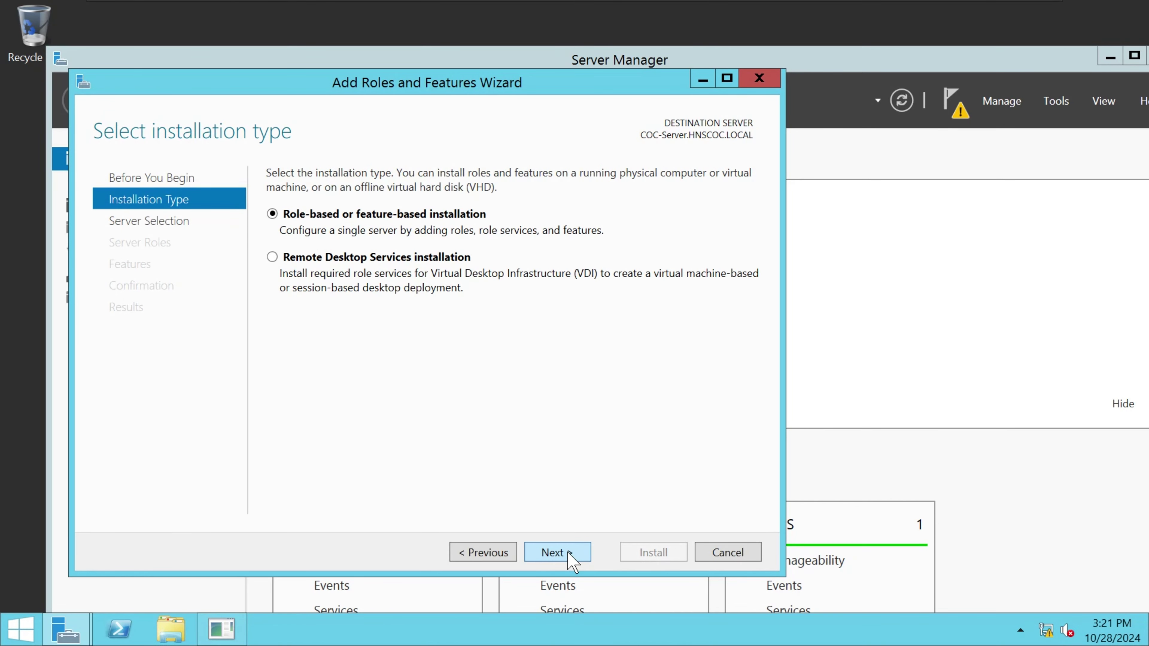
left_click(568, 553)
left_click(568, 554)
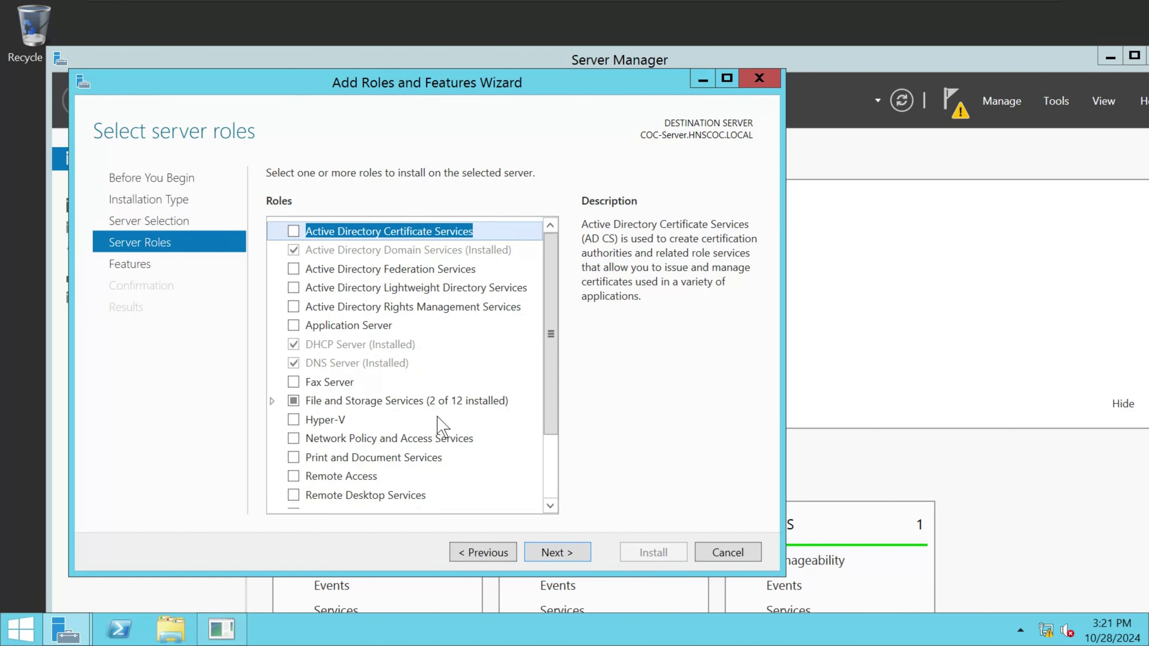
Select the Web Server (IIS) role and add its required features, including the management tools.
left_click_drag(551, 417, 552, 483)
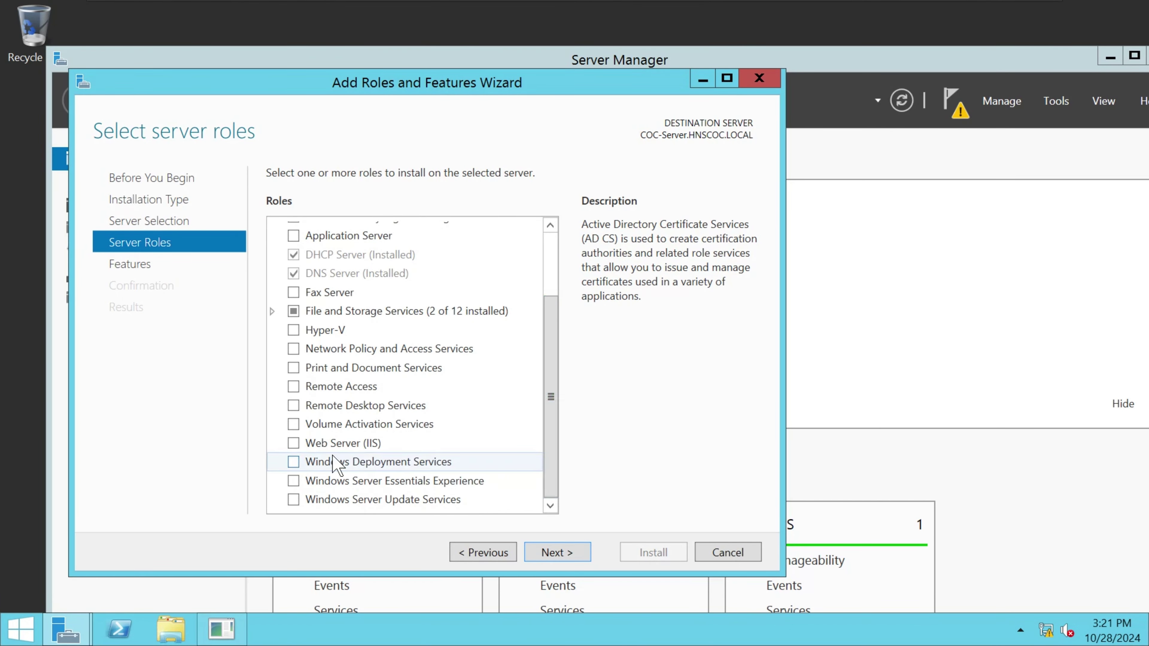
left_click(293, 444)
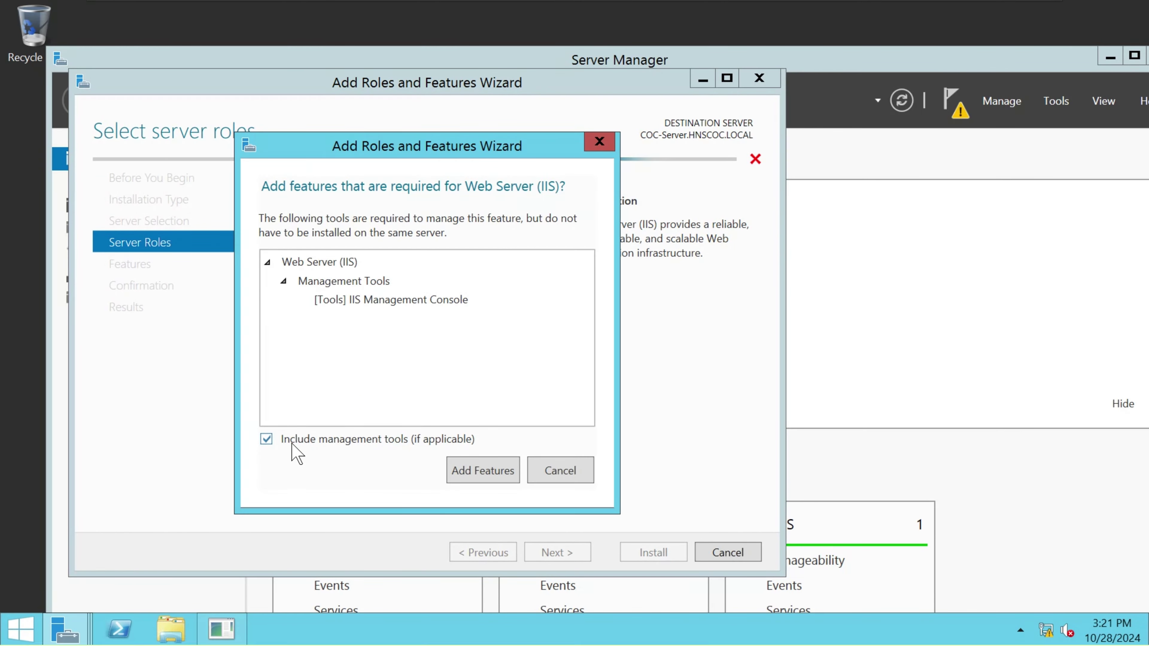
left_click(486, 471)
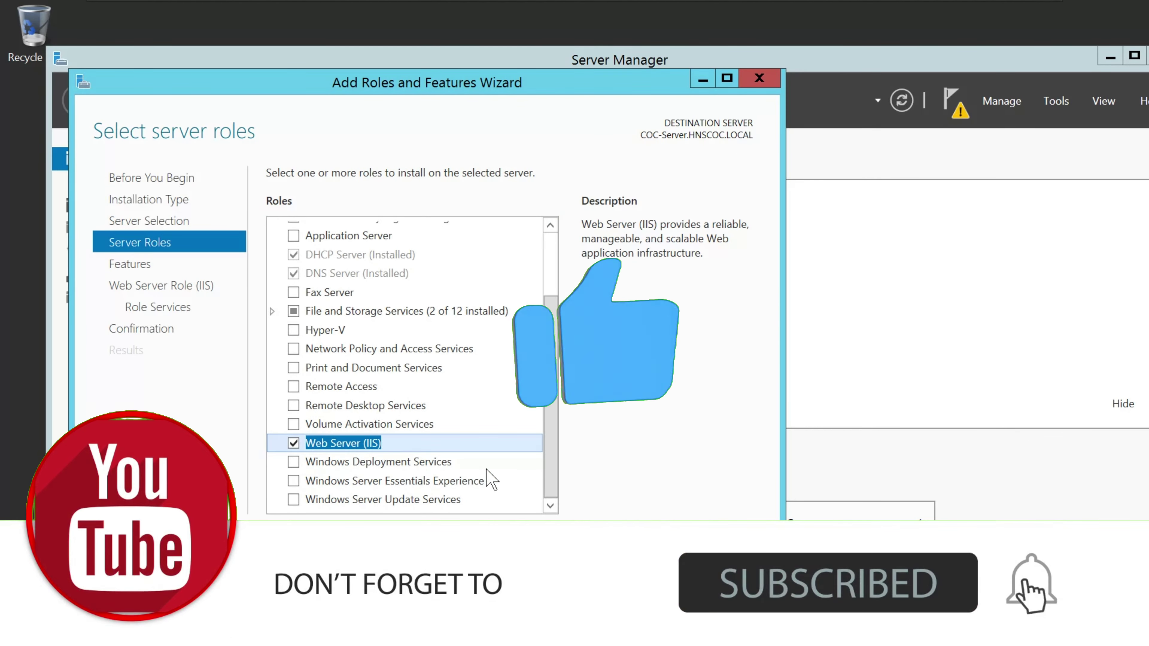
Accept the default features and IIS role services, enable automatic restart of the destination server if required, and start the installation.
left_click(557, 553)
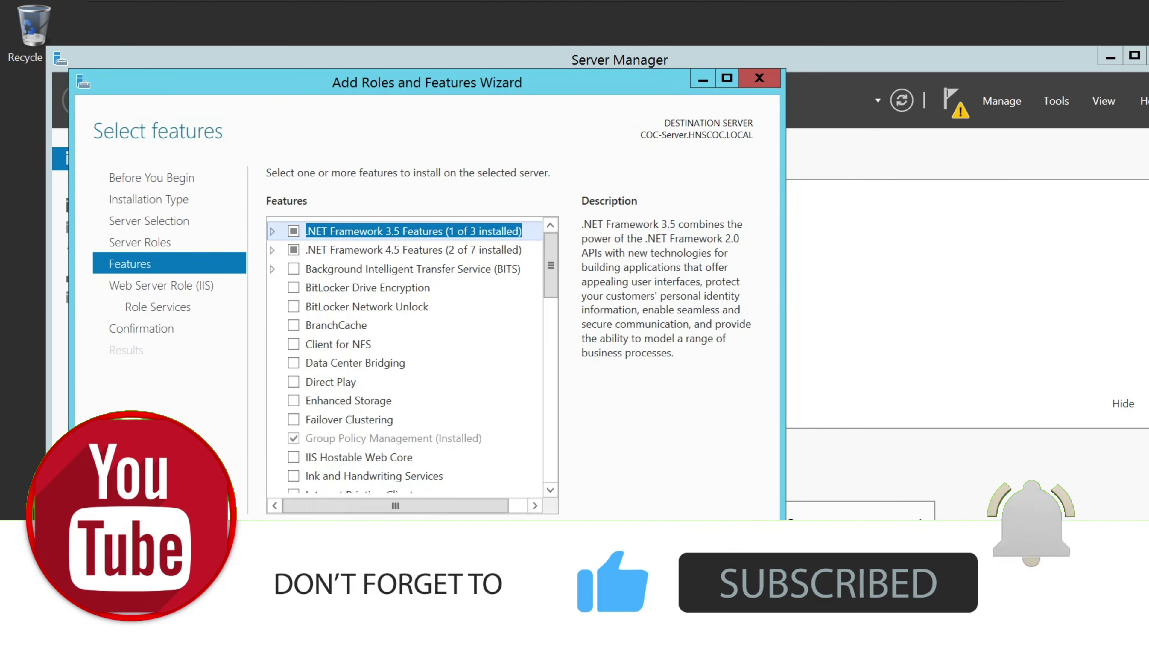
left_click(558, 552)
left_click(558, 553)
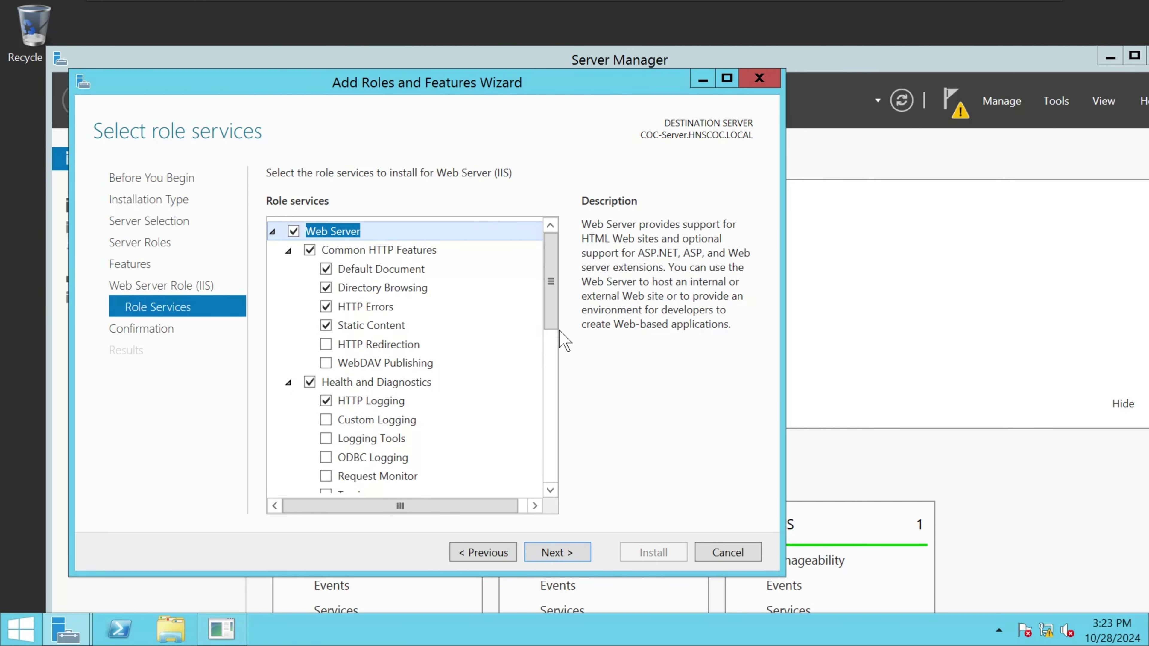
scroll(559, 344, "down", 2)
mouse_move(558, 319)
left_mouse_down()
mouse_move(563, 450)
mouse_move(566, 286)
left_mouse_up()
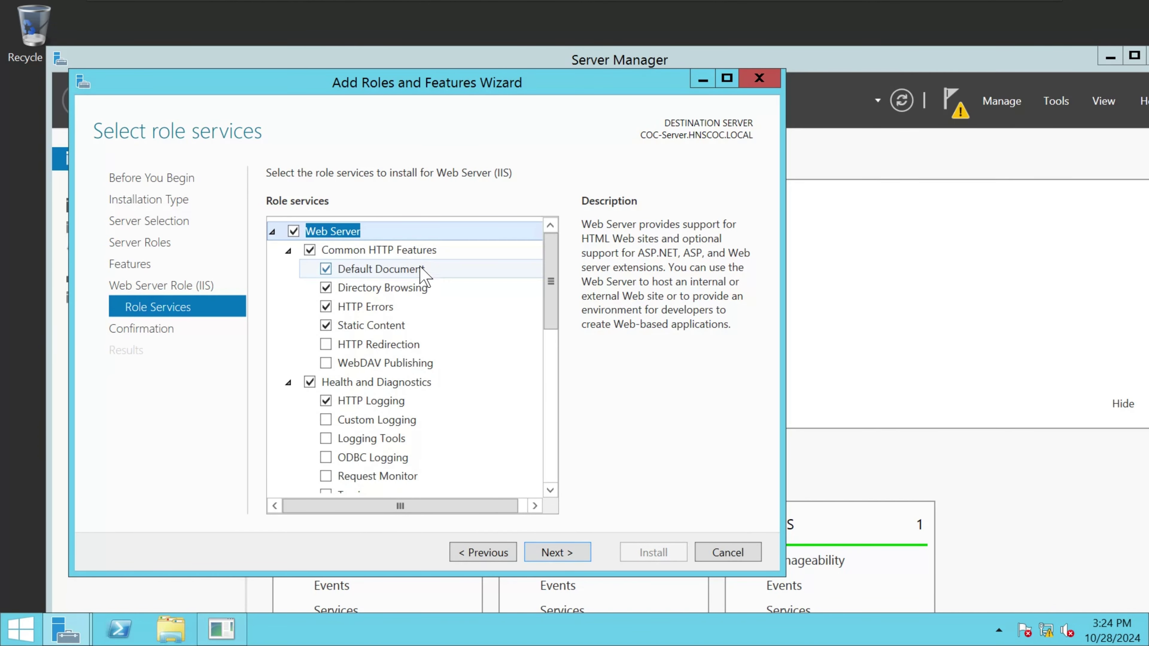
left_click(571, 556)
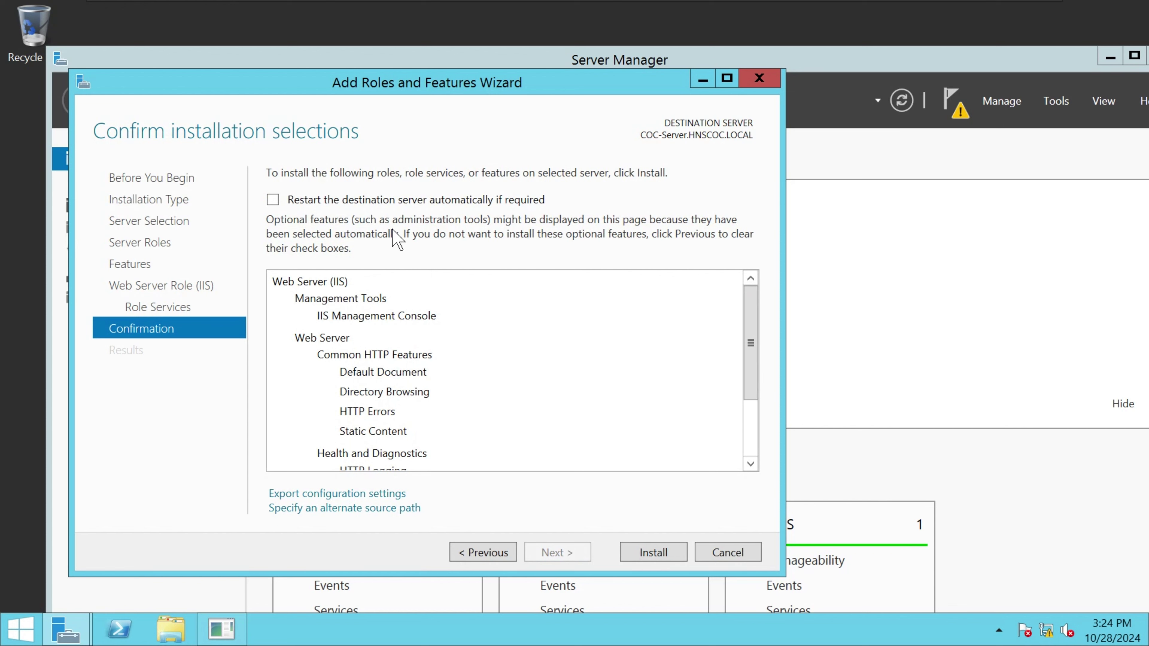
left_click(300, 203)
left_click(674, 557)
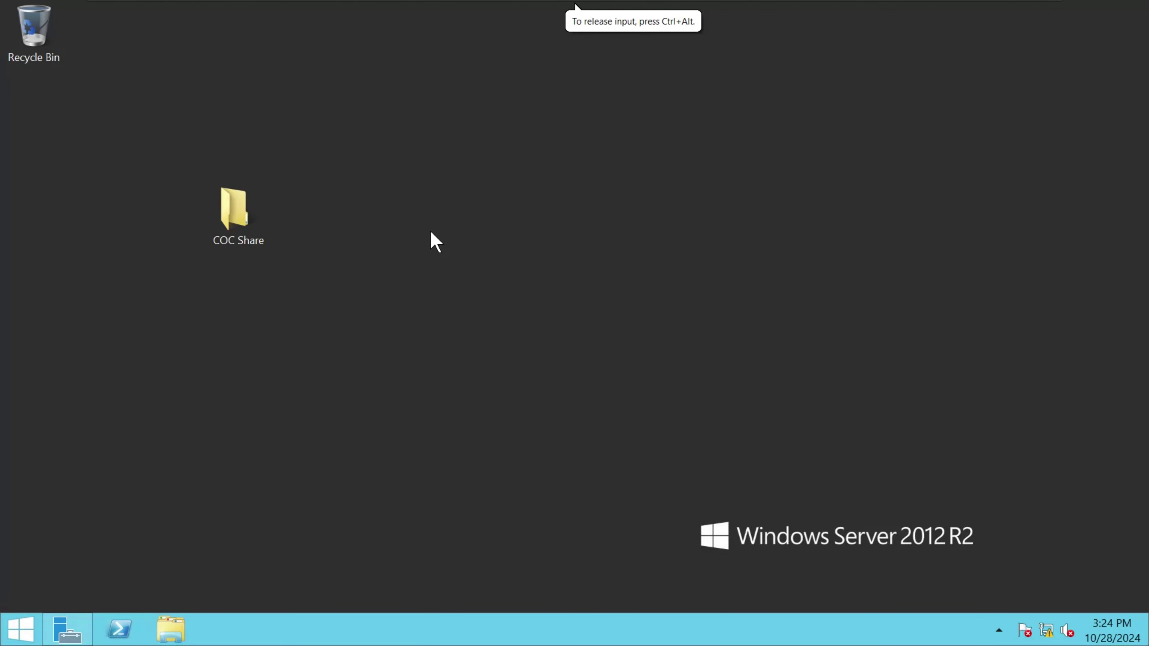
Create a text document named site on the desktop and open it in Notepad.
right_click(432, 233)
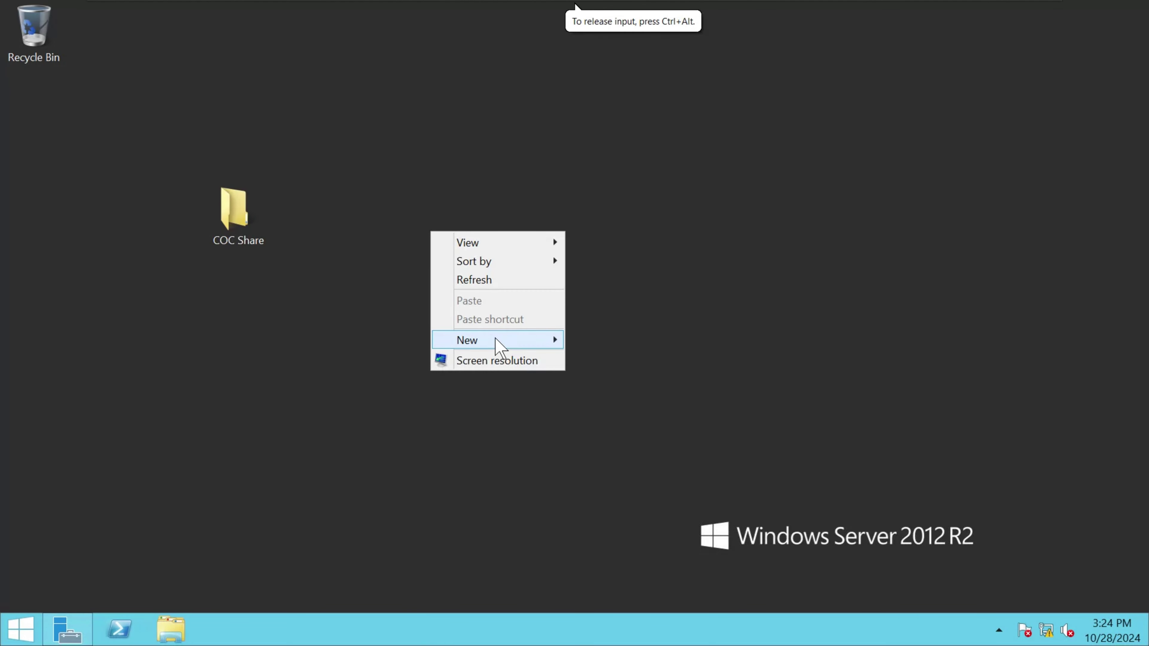
mouse_move(495, 337)
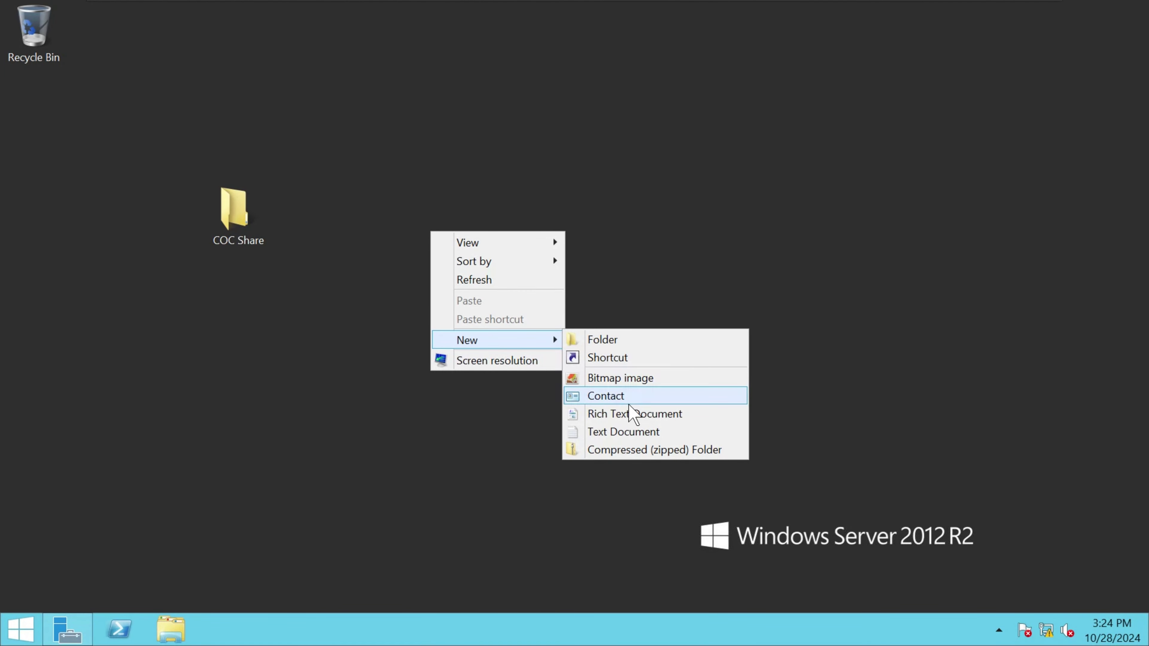
left_click(636, 433)
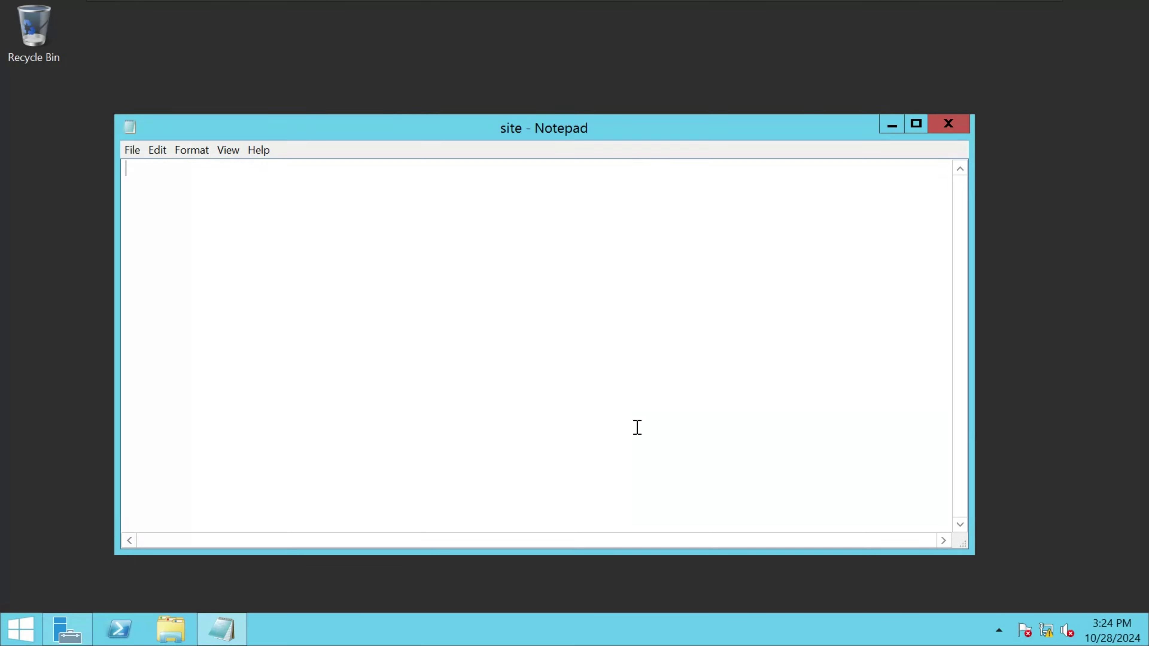
Write opening and closing html tags in the document with the text "This is my site" between them.
type("<html>")
key("Return")
type("</html>")
key("Up")
key("Return")
key("Return")
type("This is my site")
Save the document as site.html on the desktop and close Notepad.
left_click(132, 149)
left_click(154, 219)
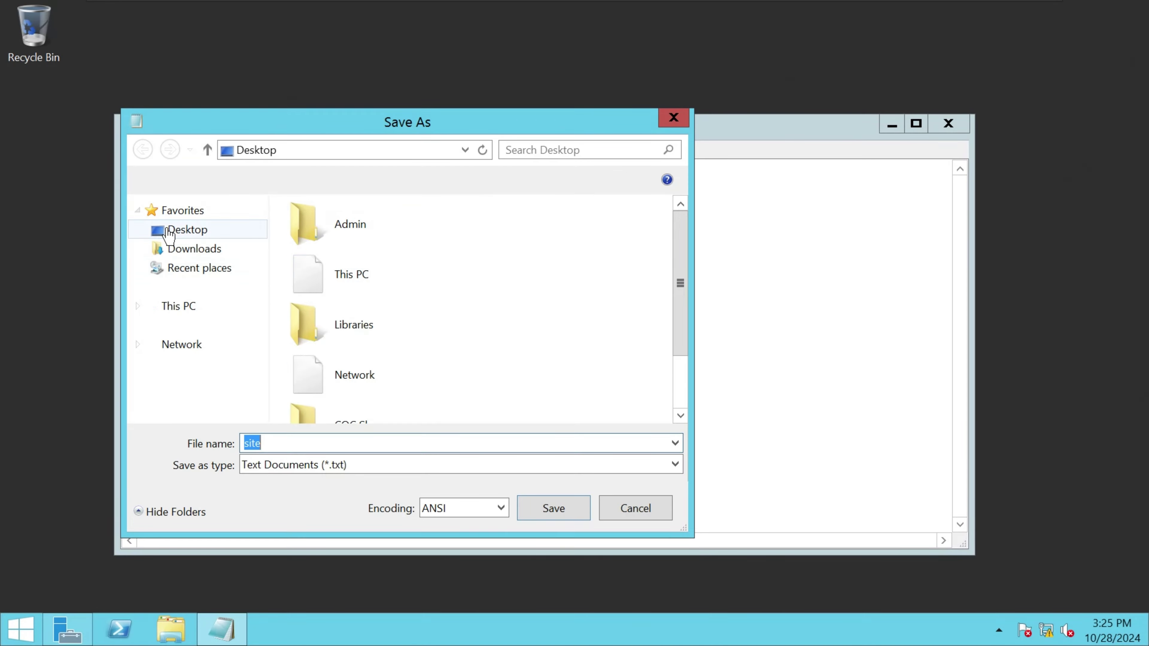
left_click(279, 442)
type(".html")
key("Return")
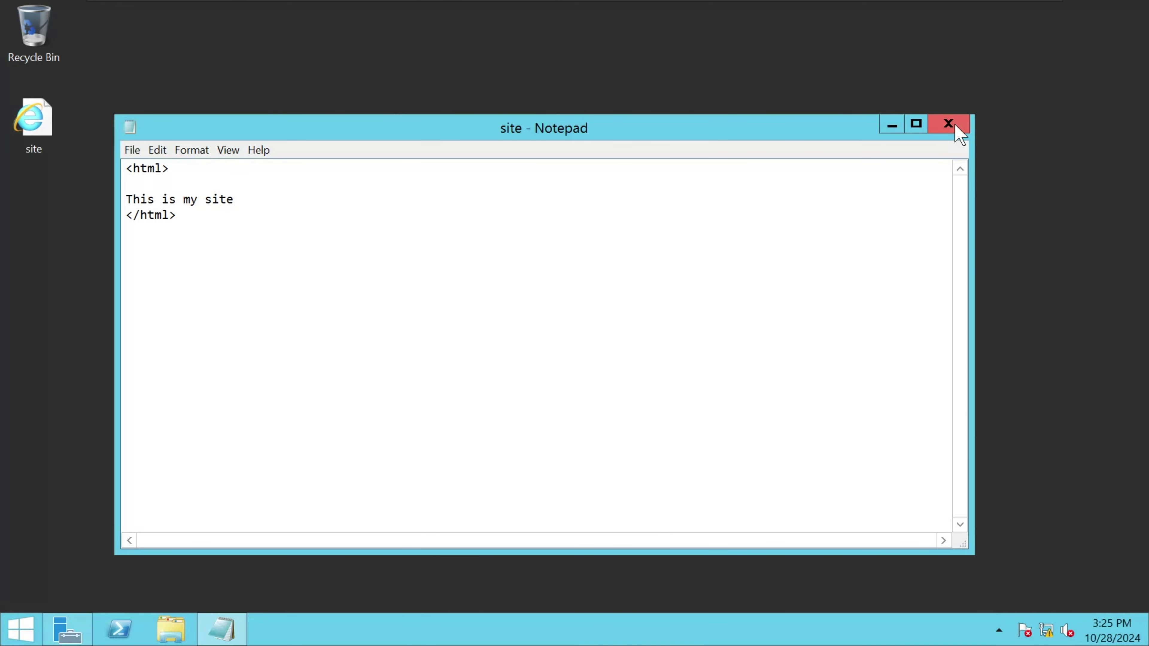
left_click(948, 123)
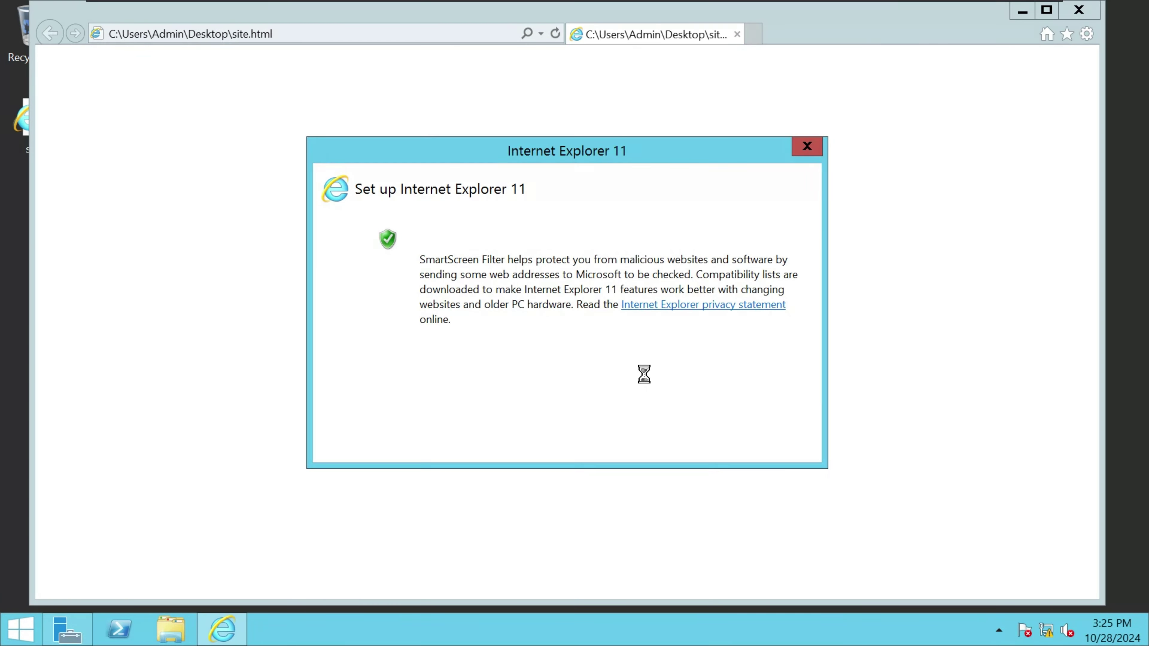
Dismiss the Internet Explorer 11 setup dialog, check the text of the site.html page, and minimize the browser.
left_click(708, 443)
left_click_drag(109, 60, 40, 54)
left_click(1029, 9)
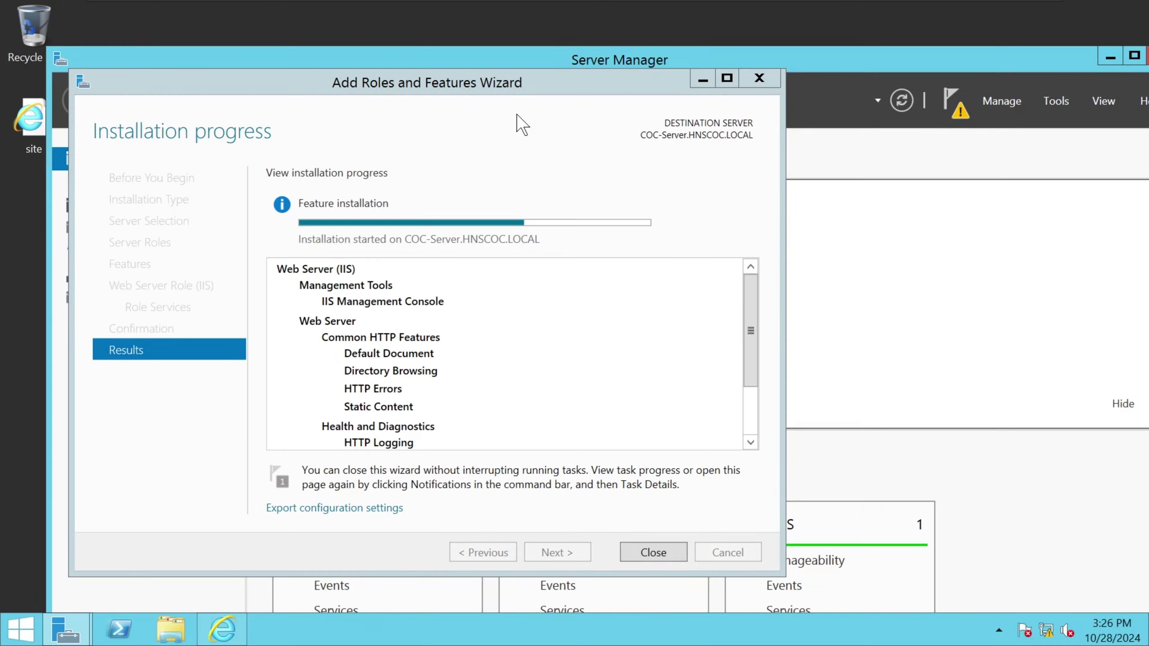
Check the IIS installation progress and close the Add Roles and Features Wizard once the installation has finished.
left_click_drag(541, 89, 647, 154)
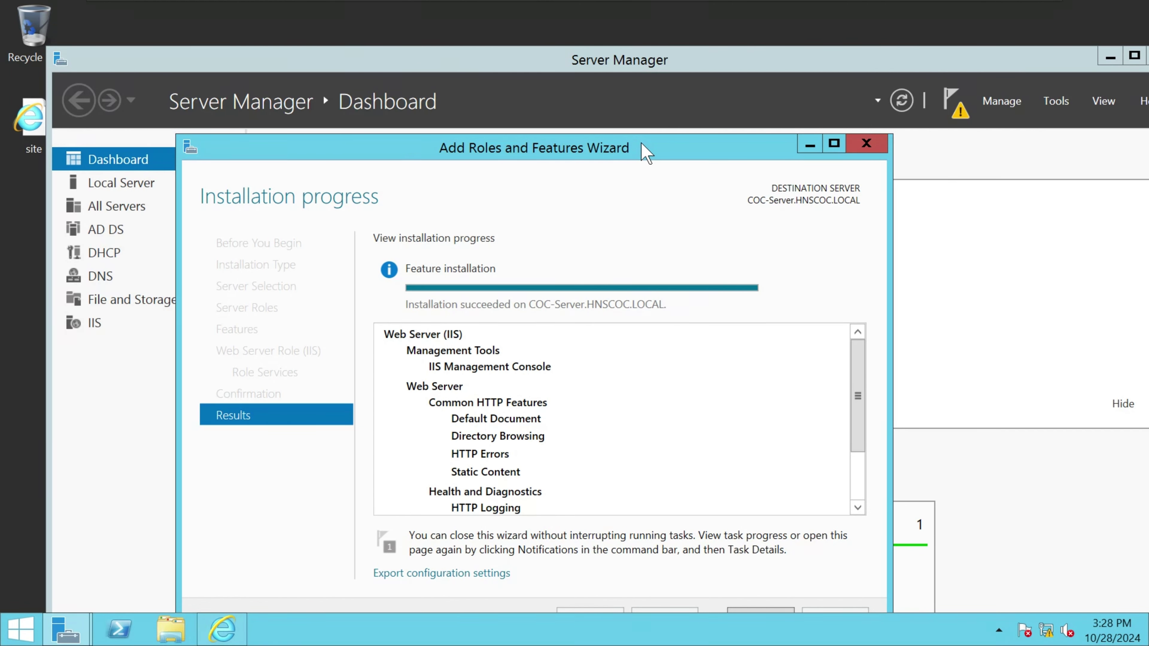
left_click_drag(647, 154, 655, 100)
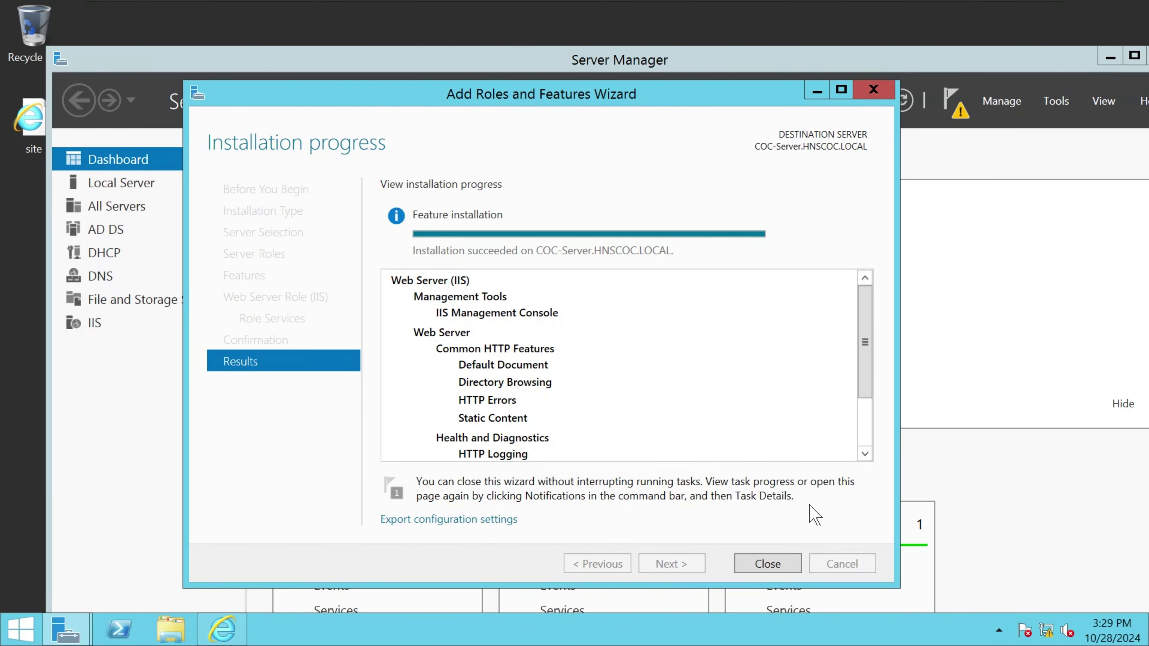
left_click(771, 566)
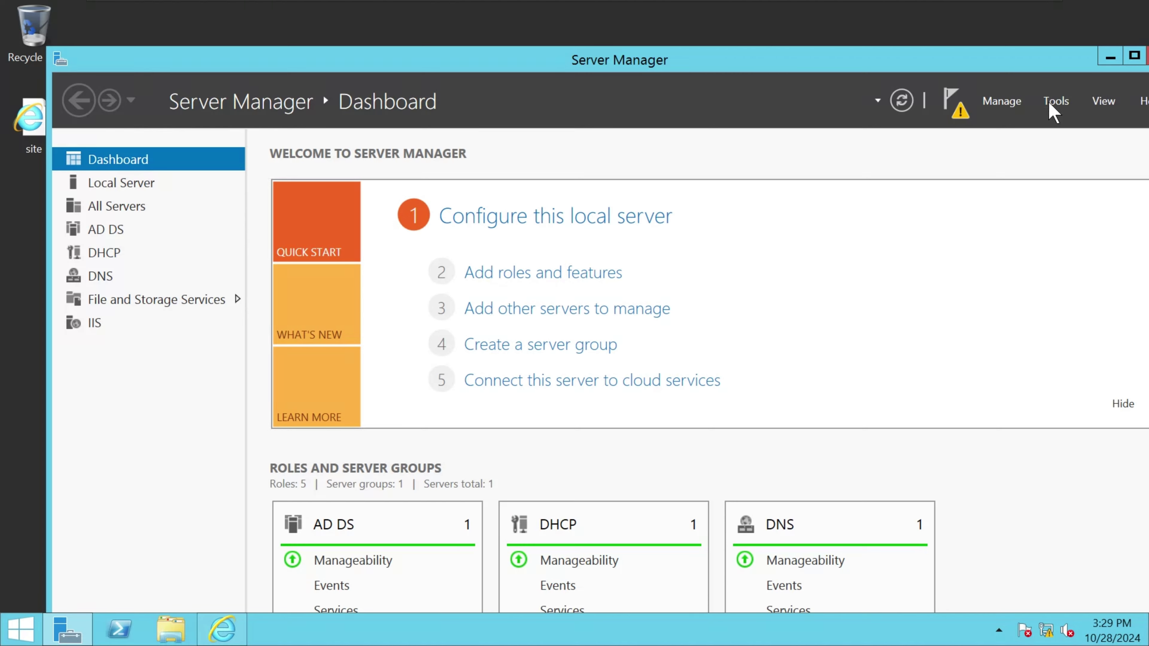
Open Internet Information Services (IIS) Manager from Server Manager, maximize it, and select the COC-SERVER connection.
left_click(1057, 101)
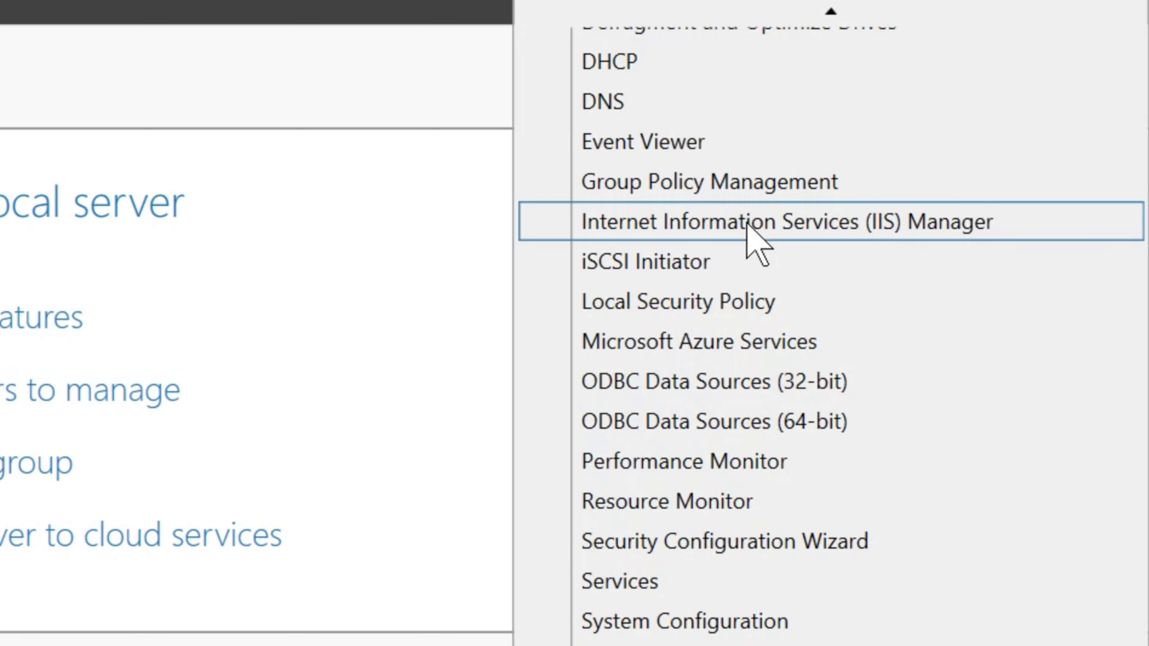
left_click(748, 223)
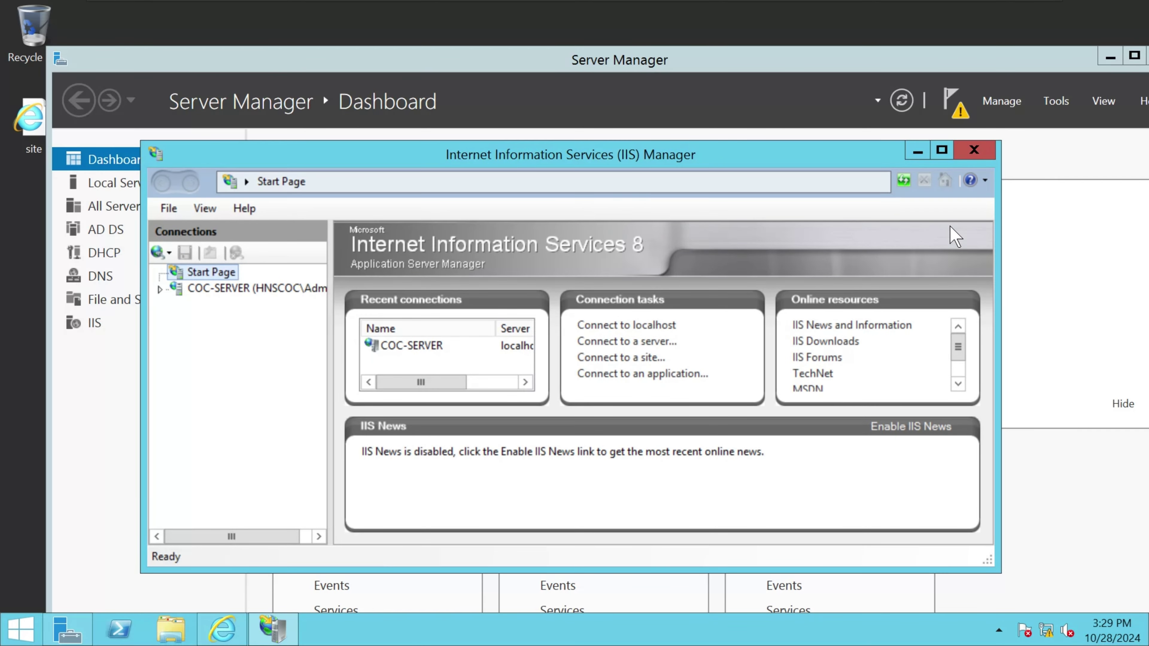
left_click(942, 150)
left_click(135, 144)
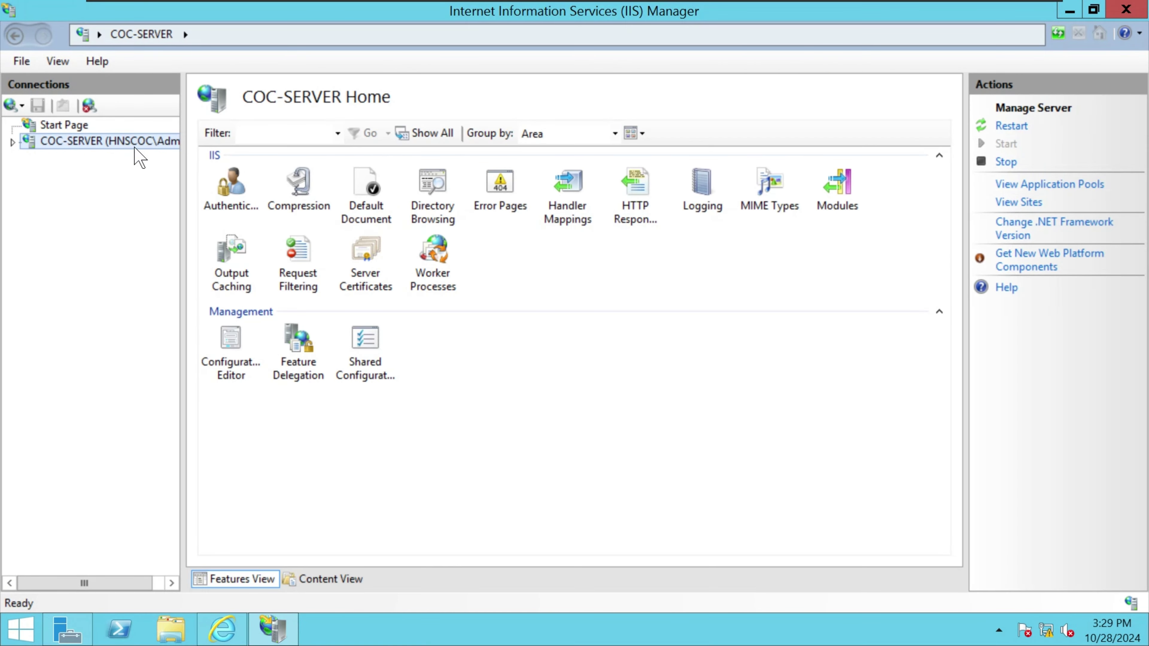
Start adding a website to COC-SERVER with the site name zolaxet.
right_click(111, 144)
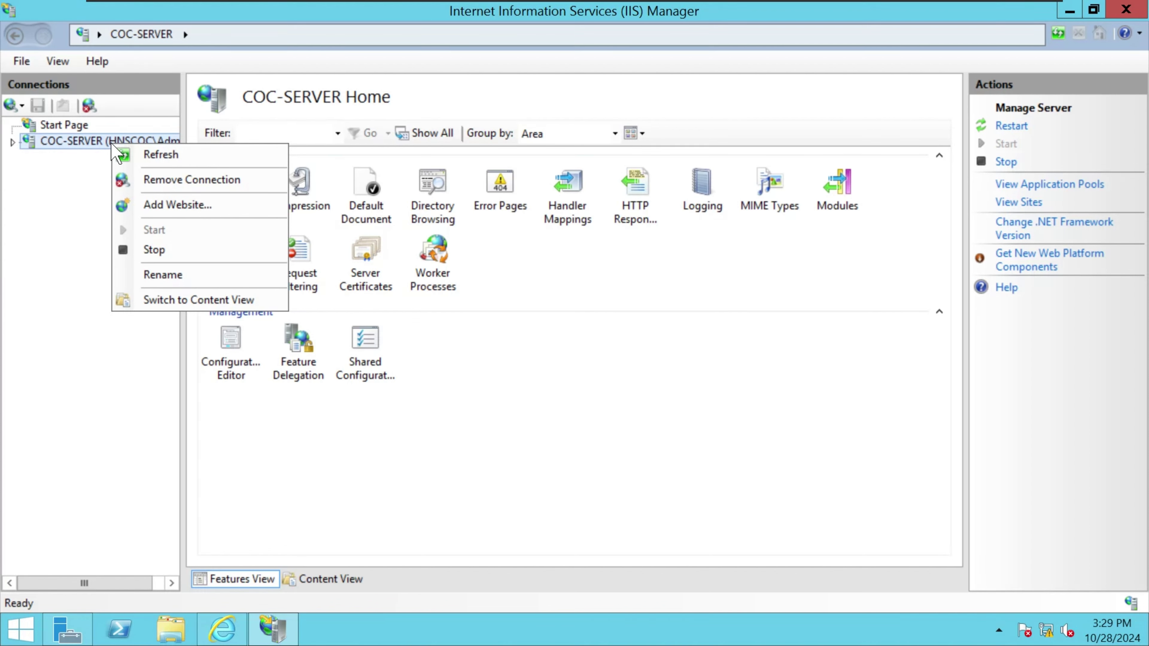
left_click(199, 219)
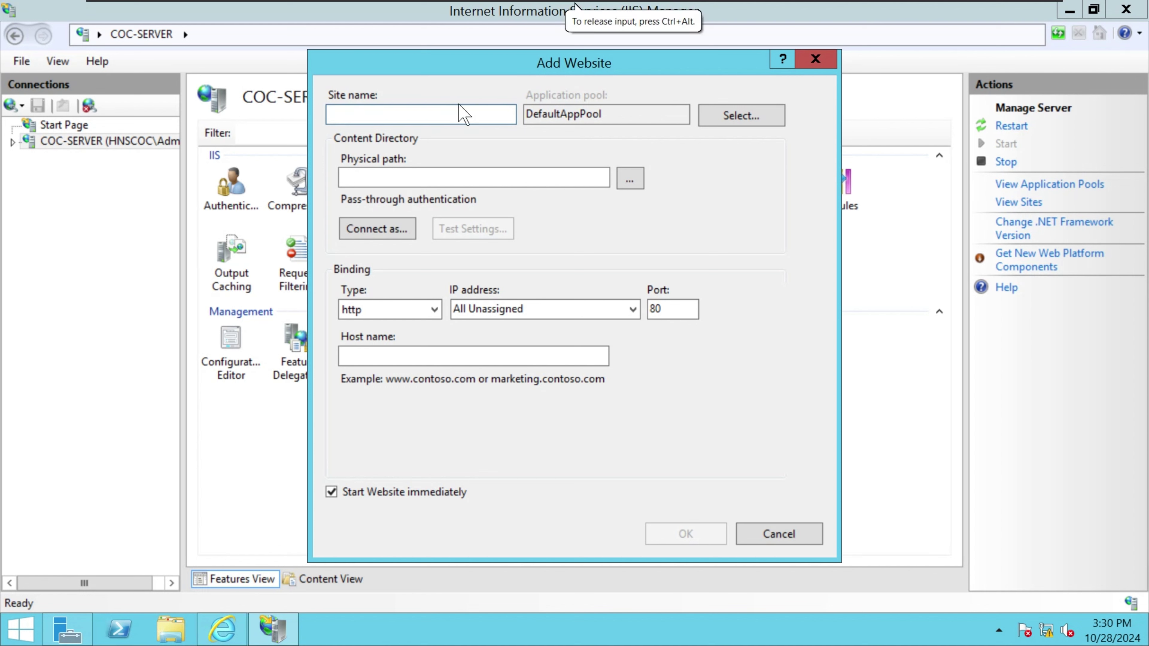
type("zolaxet")
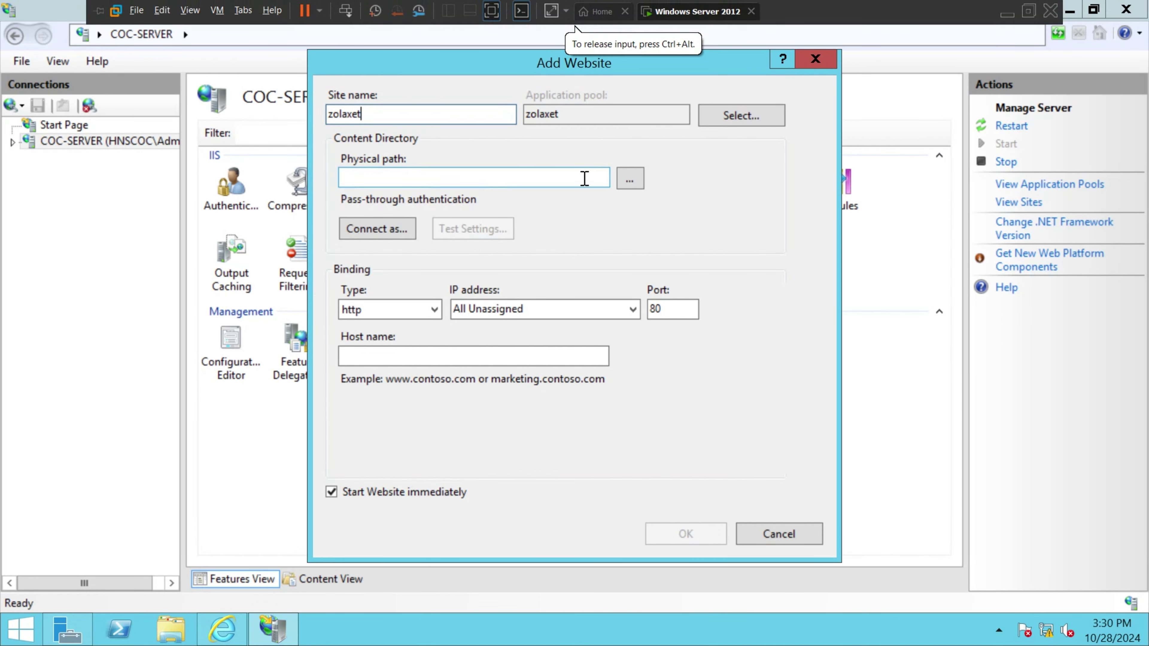
Browse for the website's physical path and create a new folder named ZOLAX on the Desktop.
left_click(621, 180)
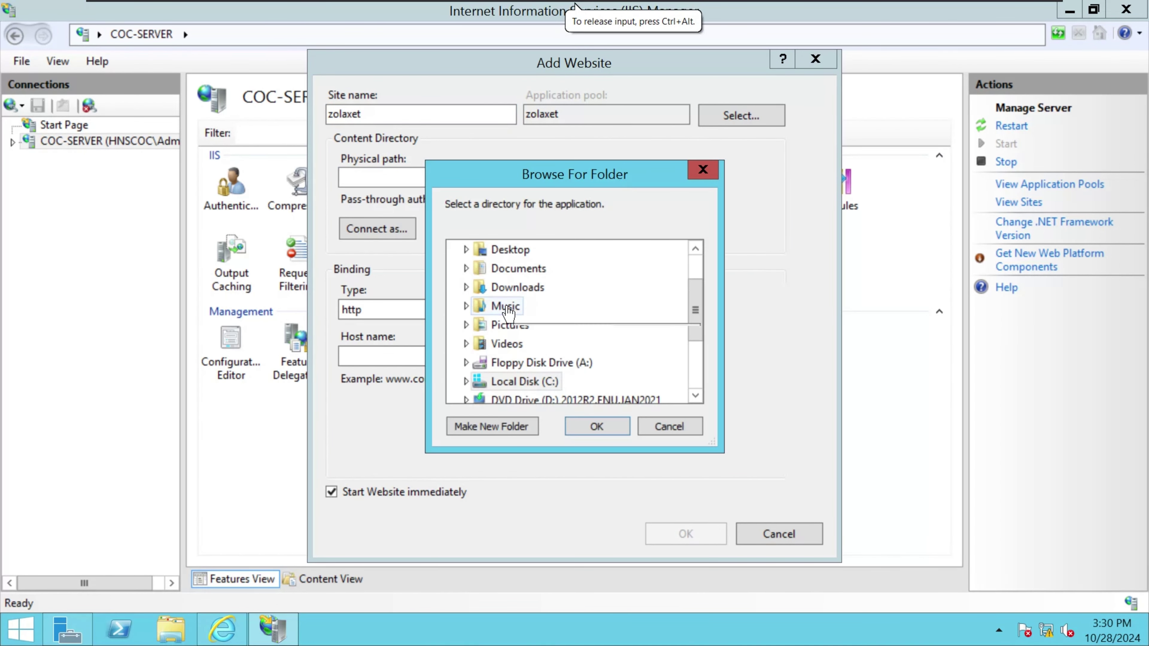
left_click(466, 250)
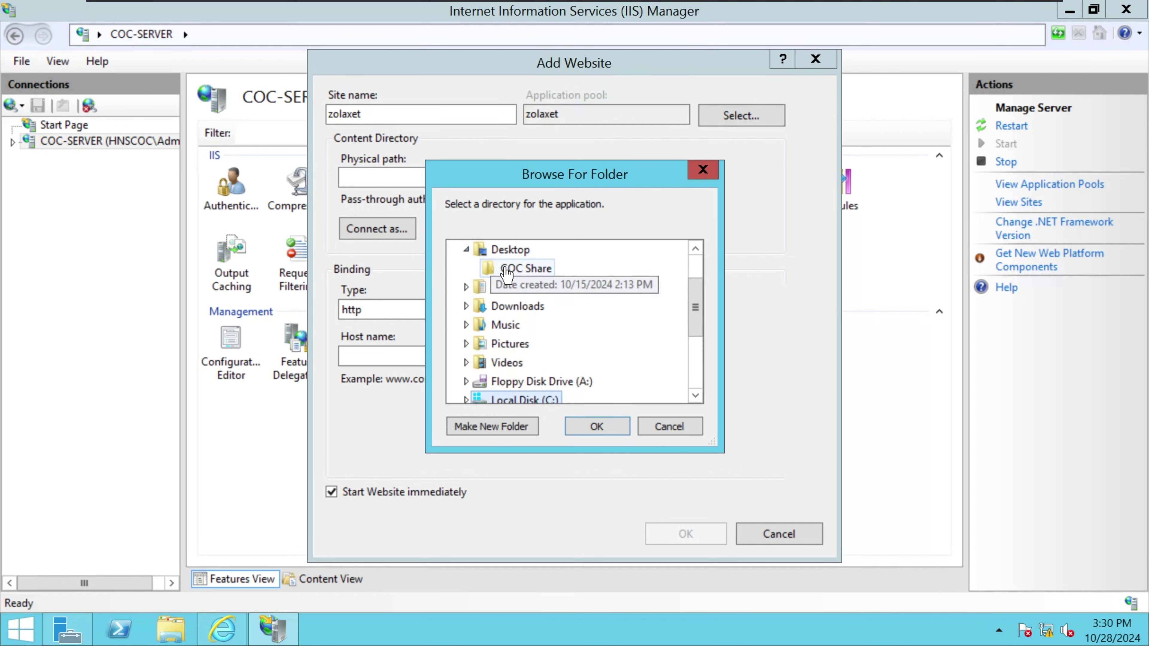
left_click(505, 252)
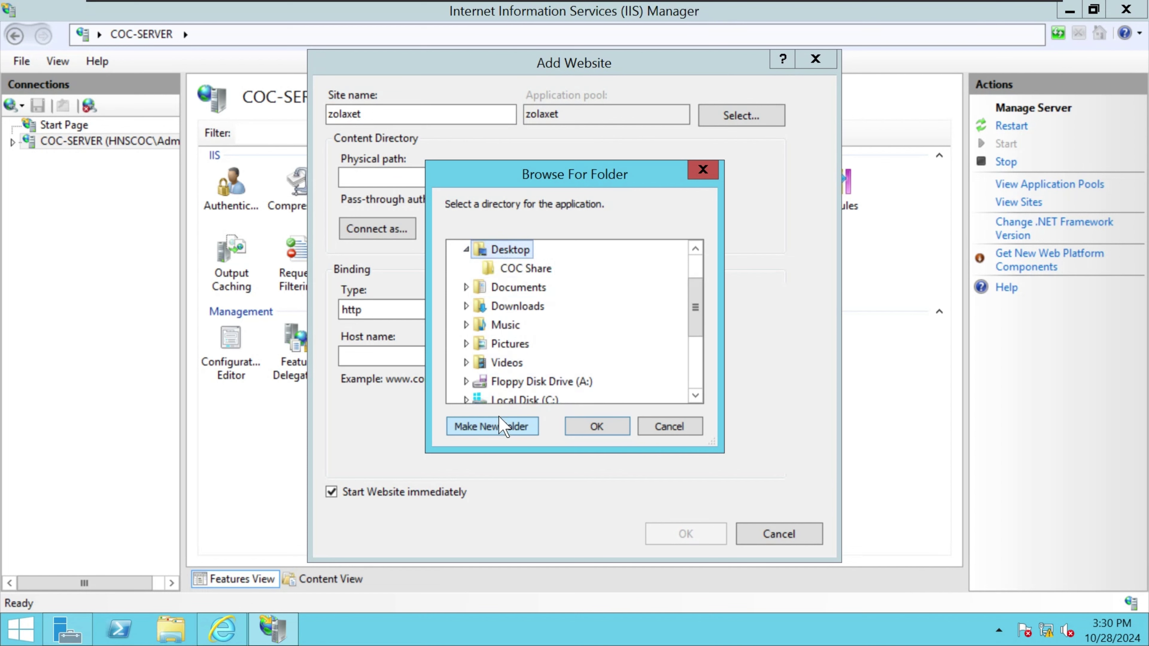
left_click(500, 426)
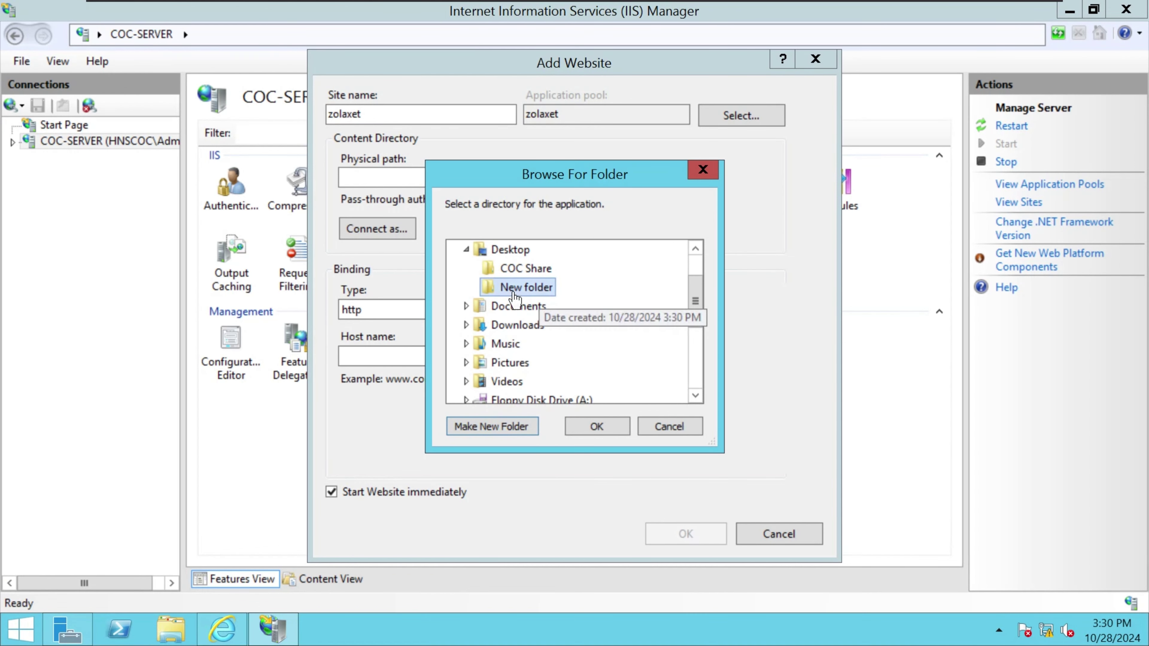
right_click(515, 285)
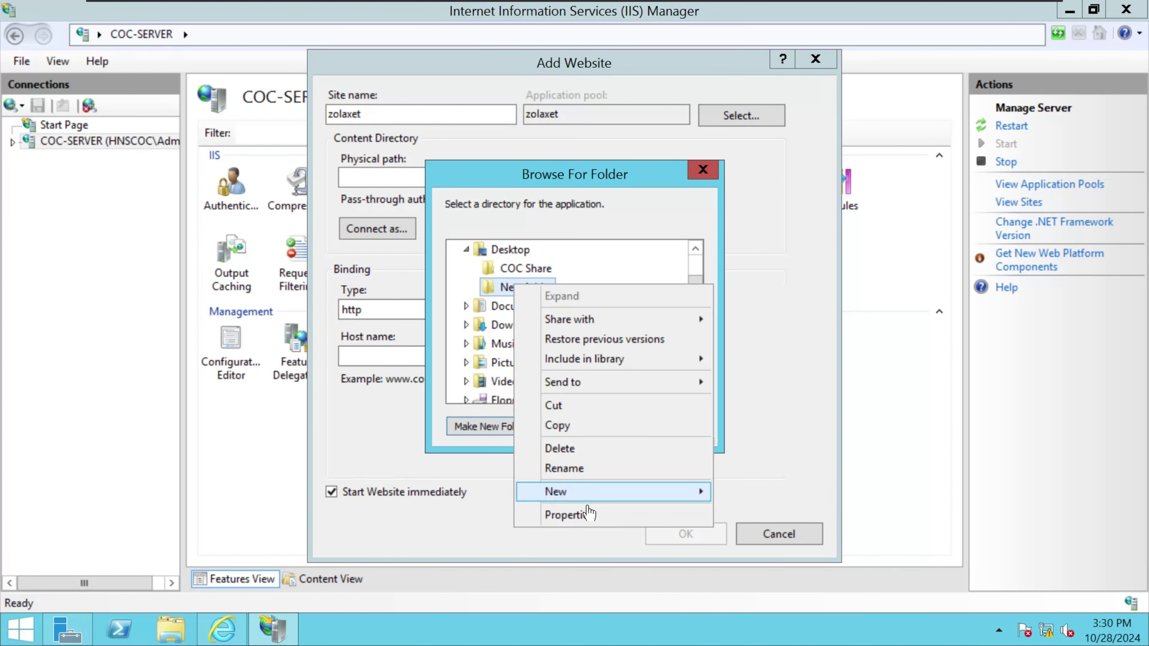
left_click(578, 470)
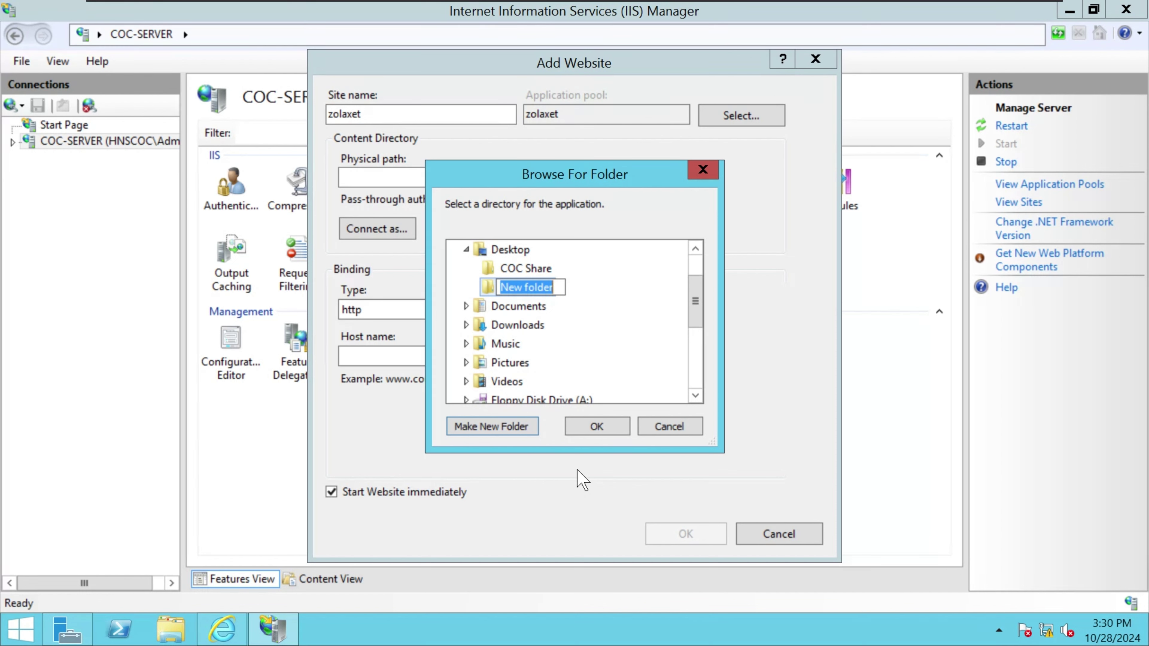
type("ZOLAX")
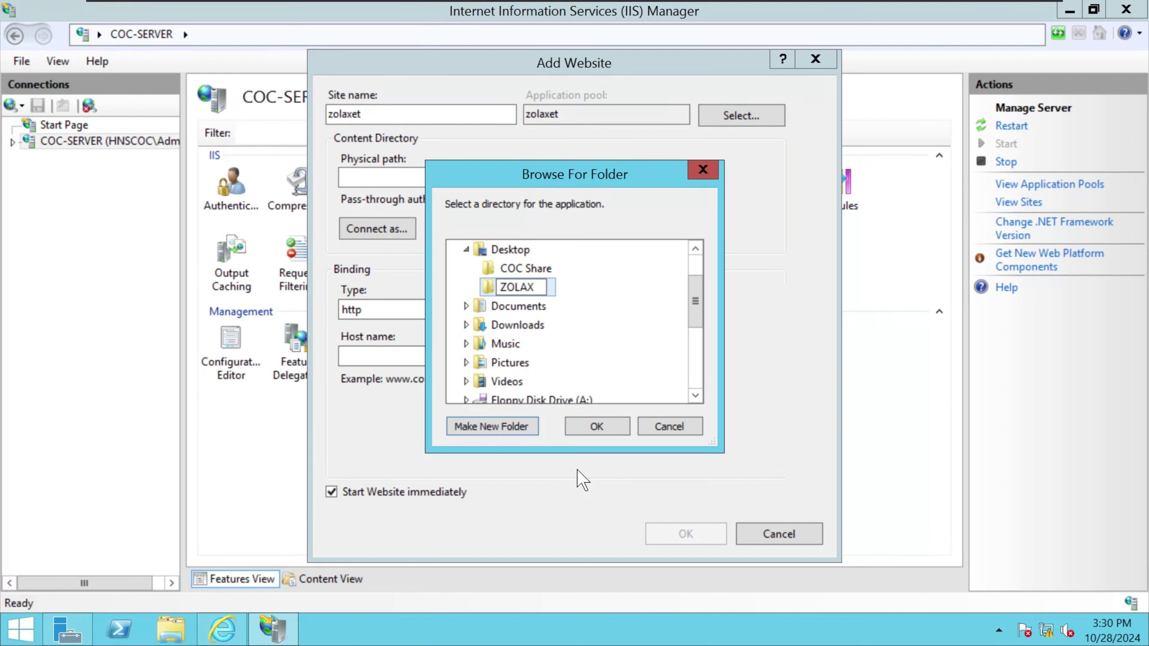
key("Return")
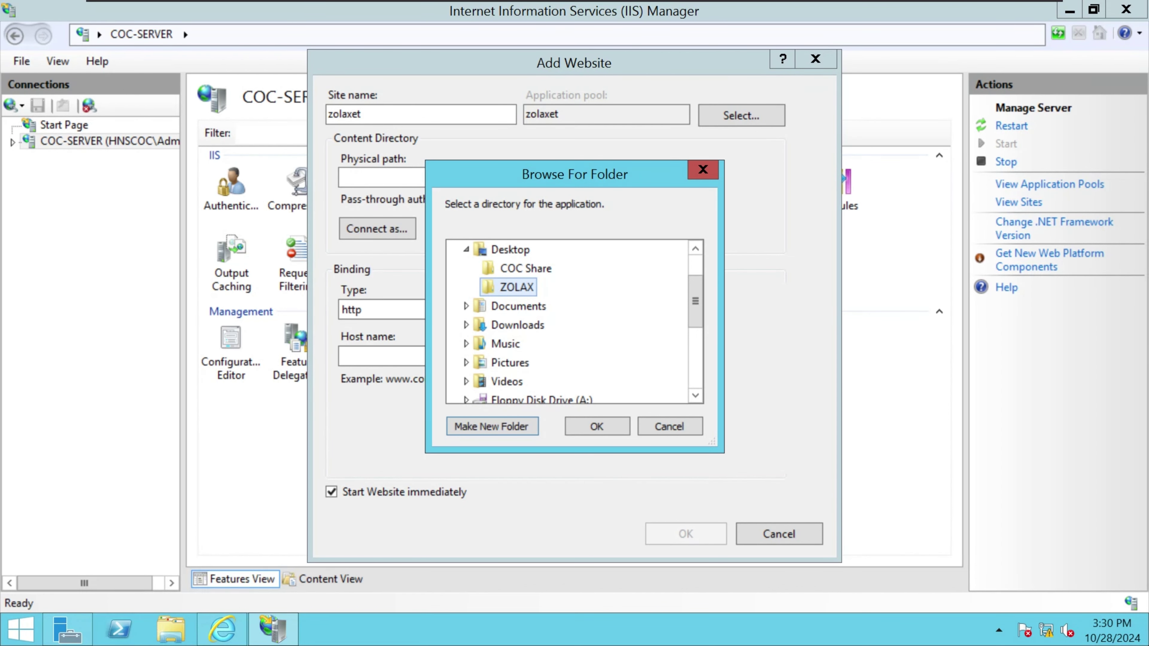
Switch to File Explorer and move the site HTML document from the Desktop into the ZOLAX folder.
left_click(1068, 9)
left_click(170, 636)
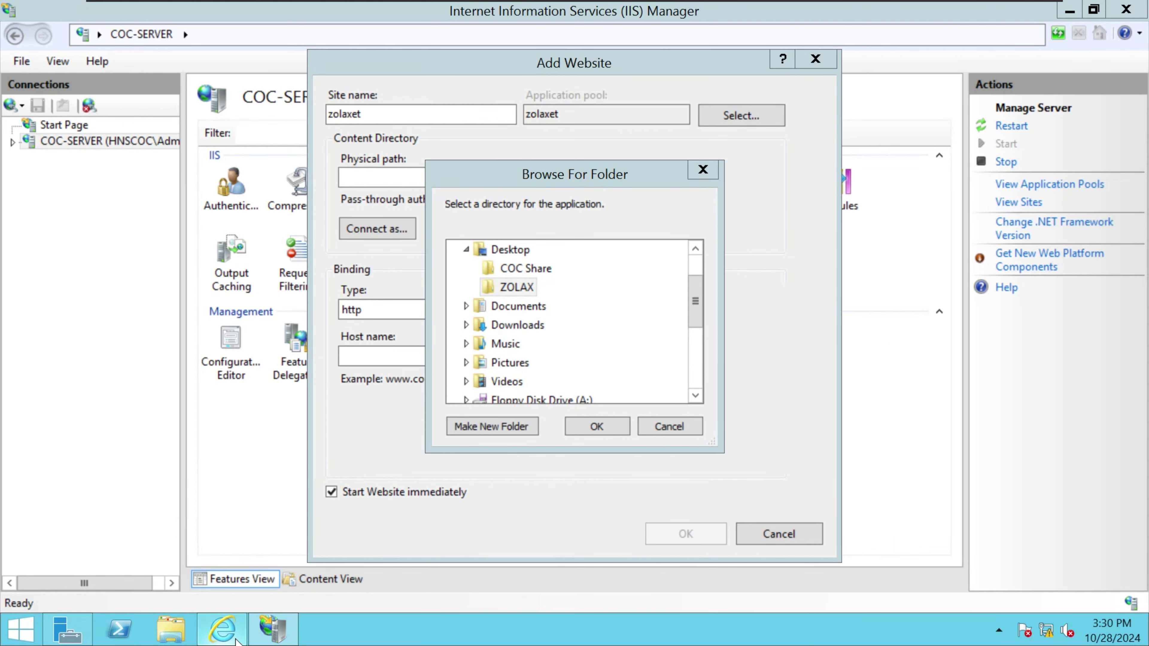
mouse_move(245, 619)
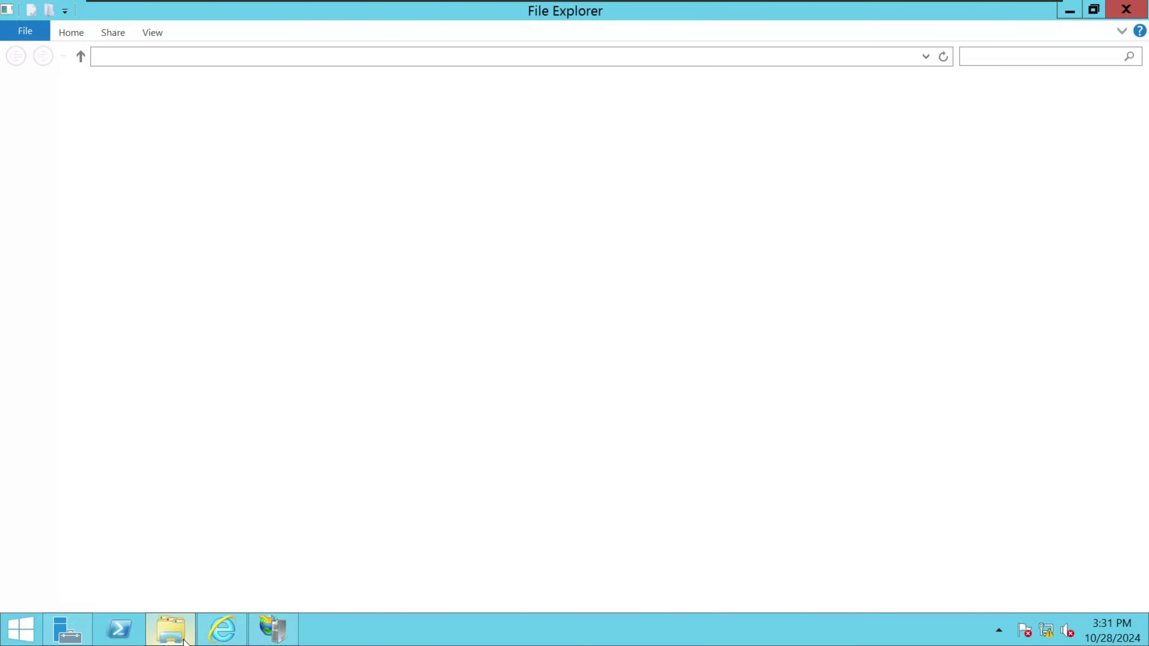
mouse_move(170, 630)
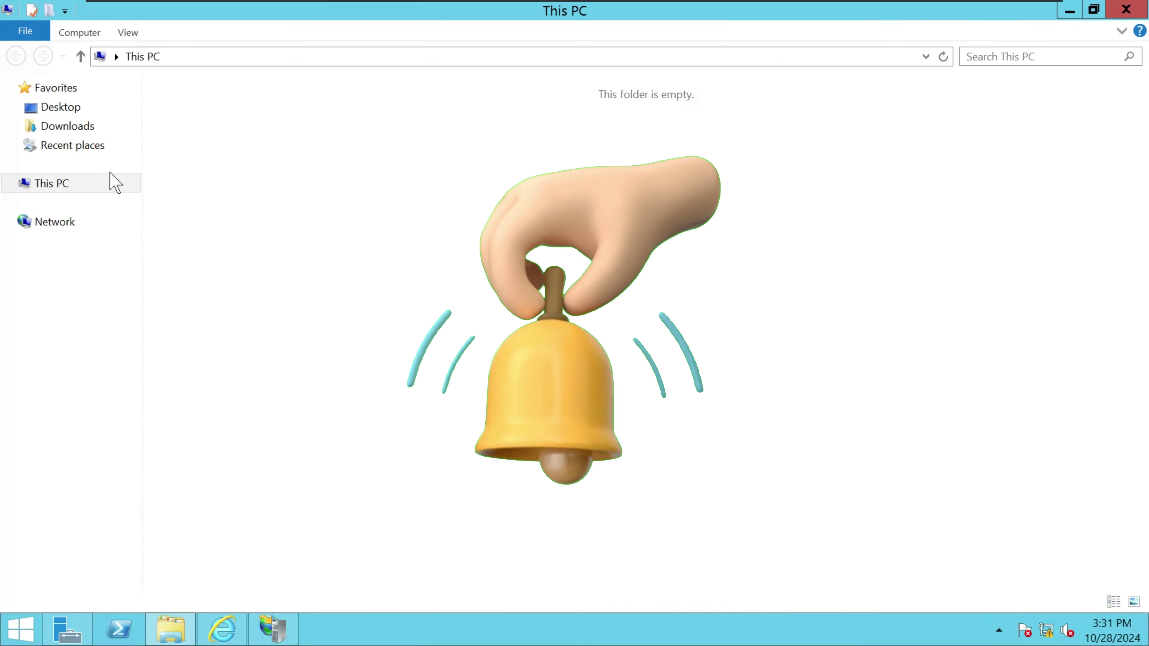
double_click(209, 126)
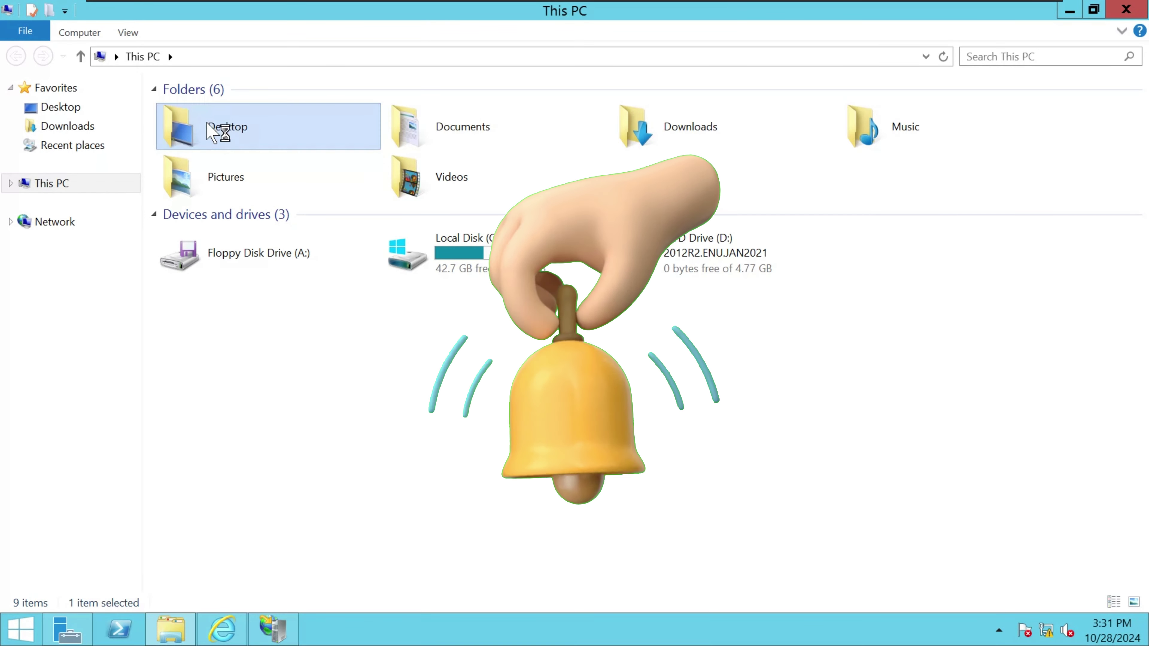
left_click(198, 153)
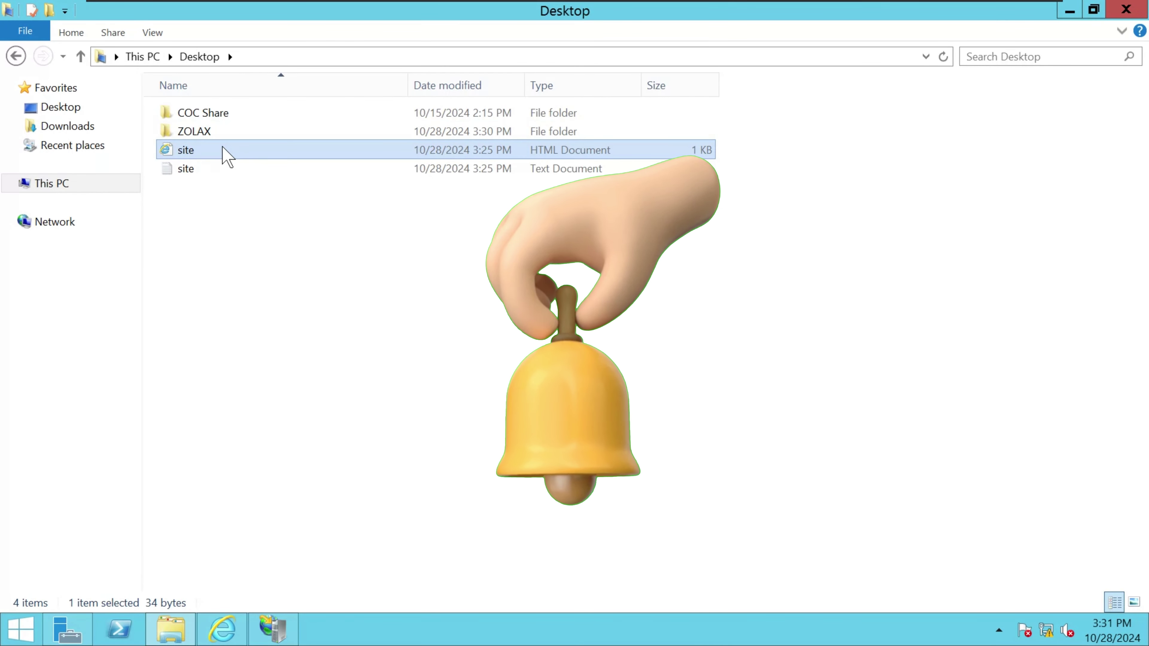
left_click_drag(218, 149, 206, 130)
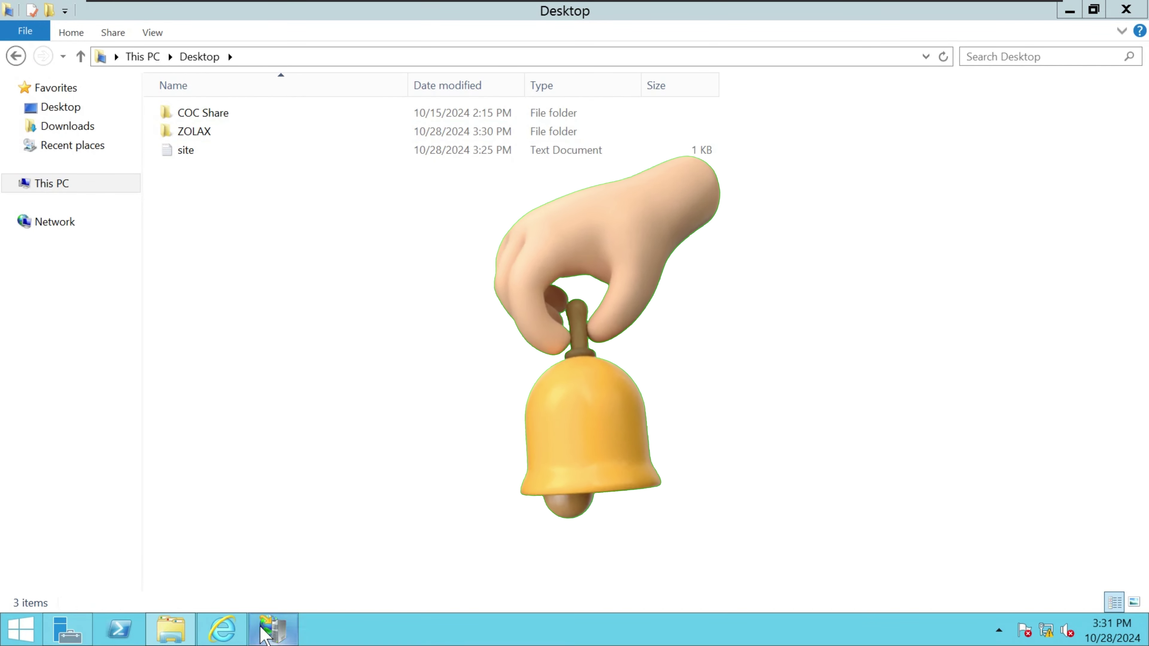
left_click(272, 629)
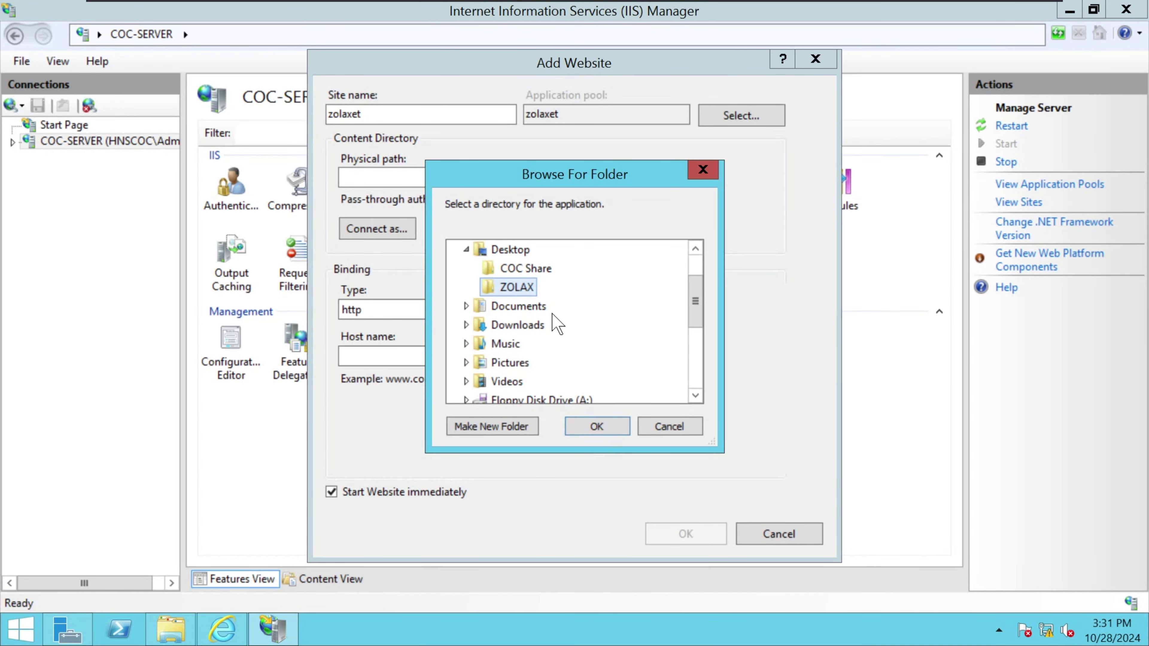
left_click(601, 429)
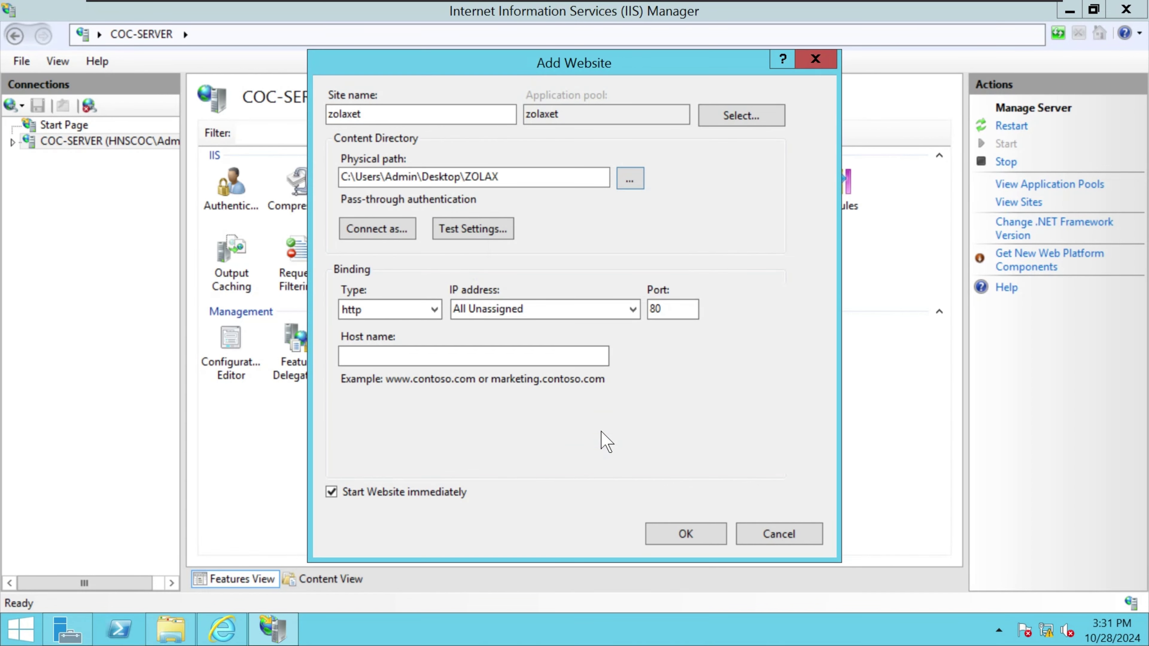
left_click(402, 358)
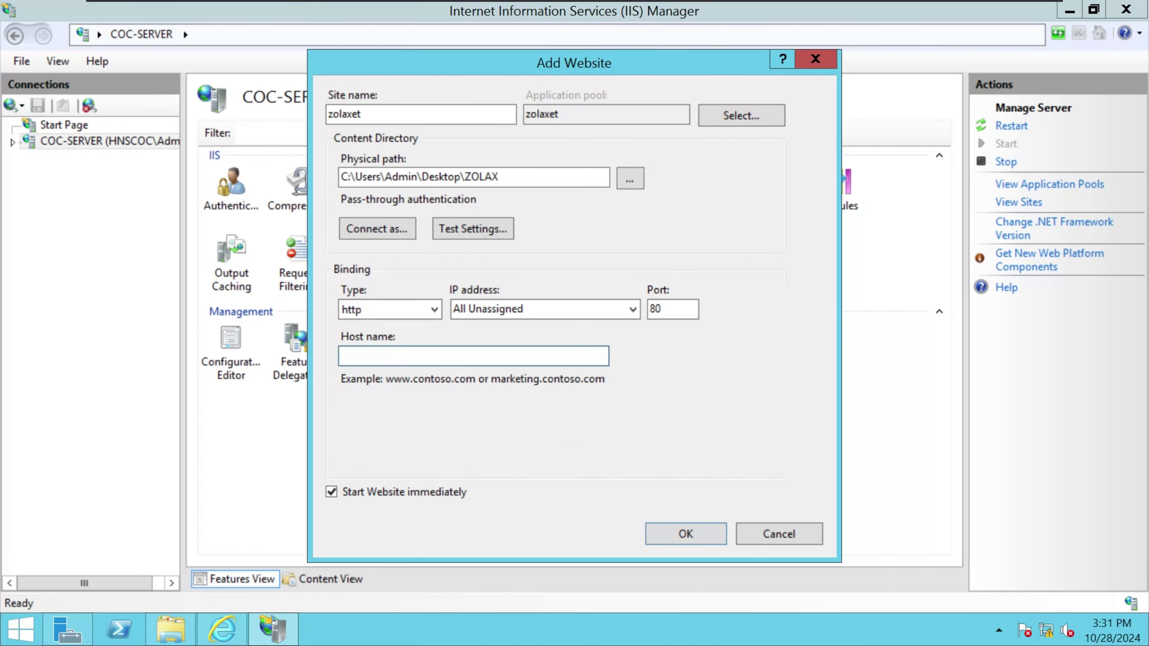
type("www.zolaxet.com")
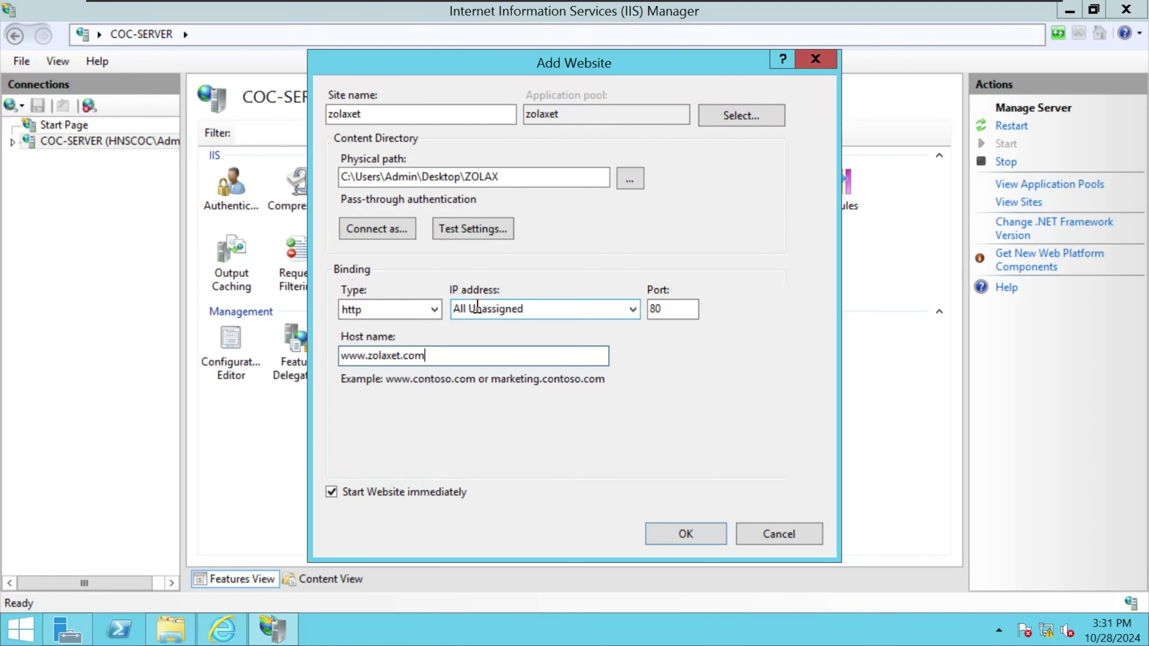
Bind the website to IP address 192.168.198.222 with type http, and create it.
left_click(592, 308)
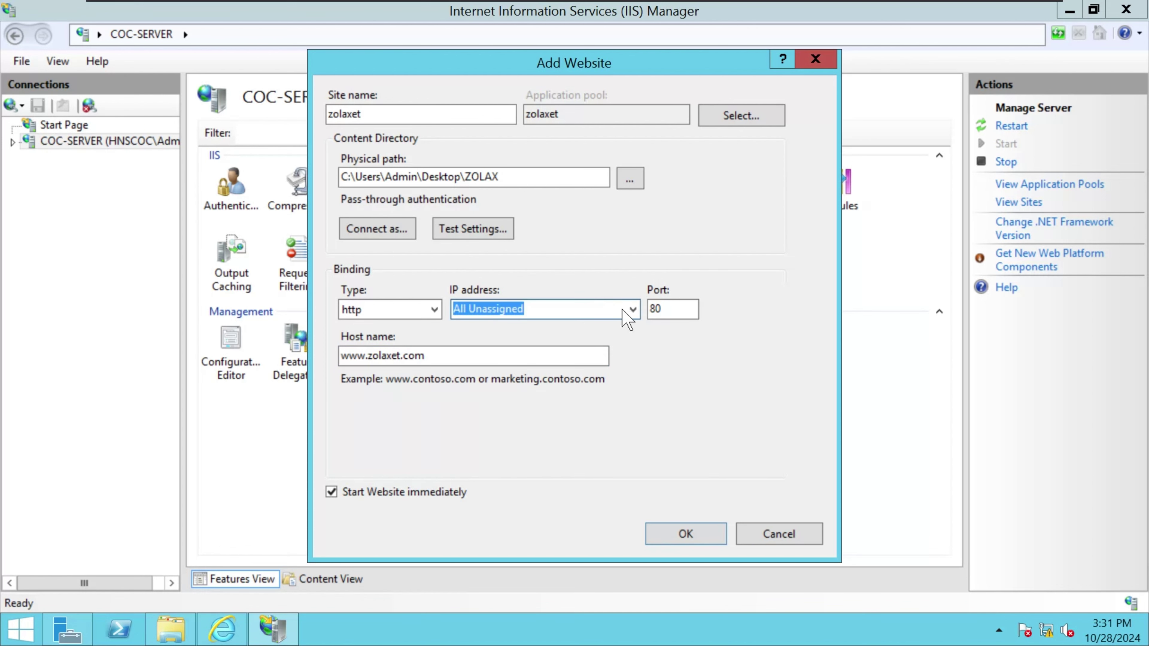
left_click(632, 309)
left_click(543, 337)
left_click(435, 312)
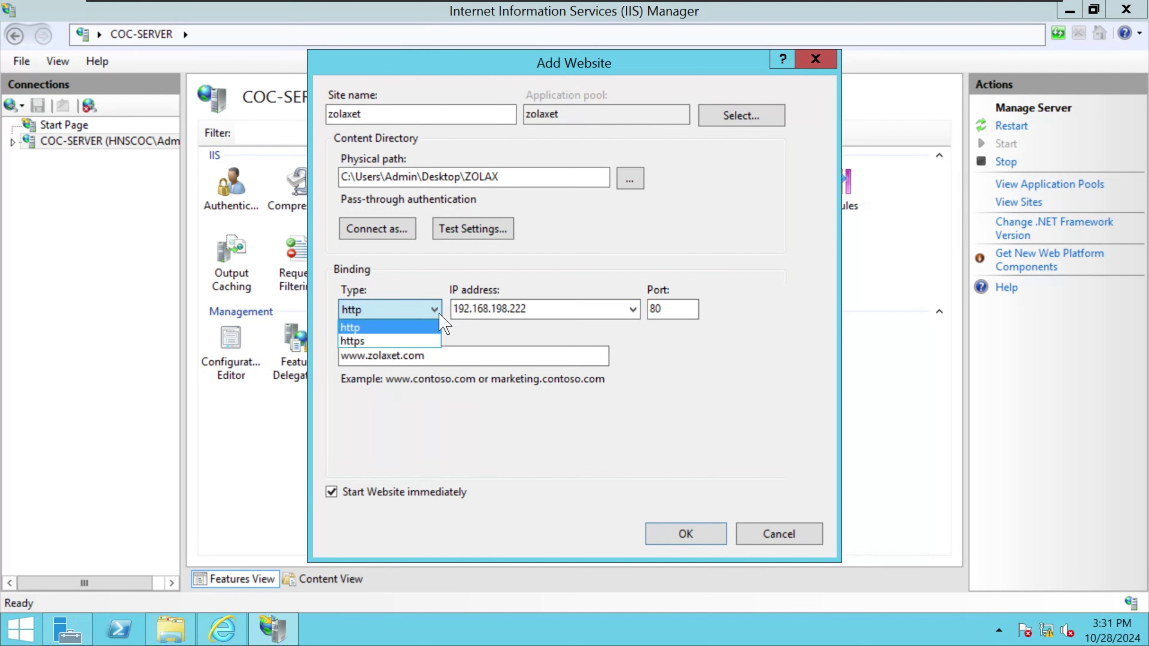
left_click(396, 327)
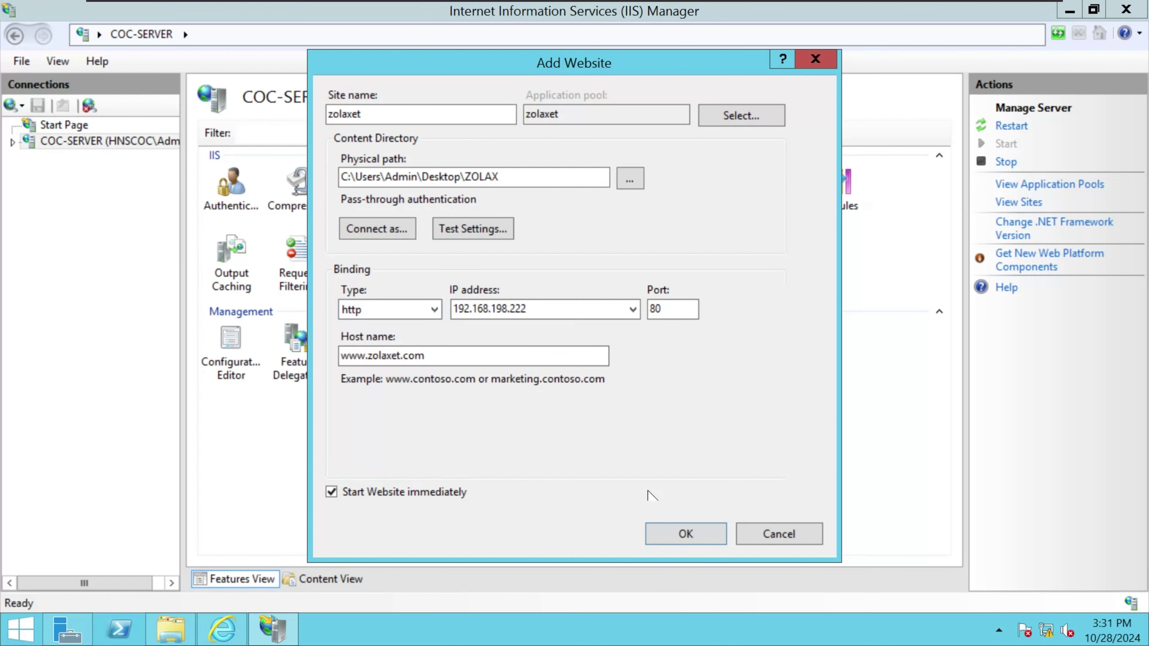
left_click(686, 535)
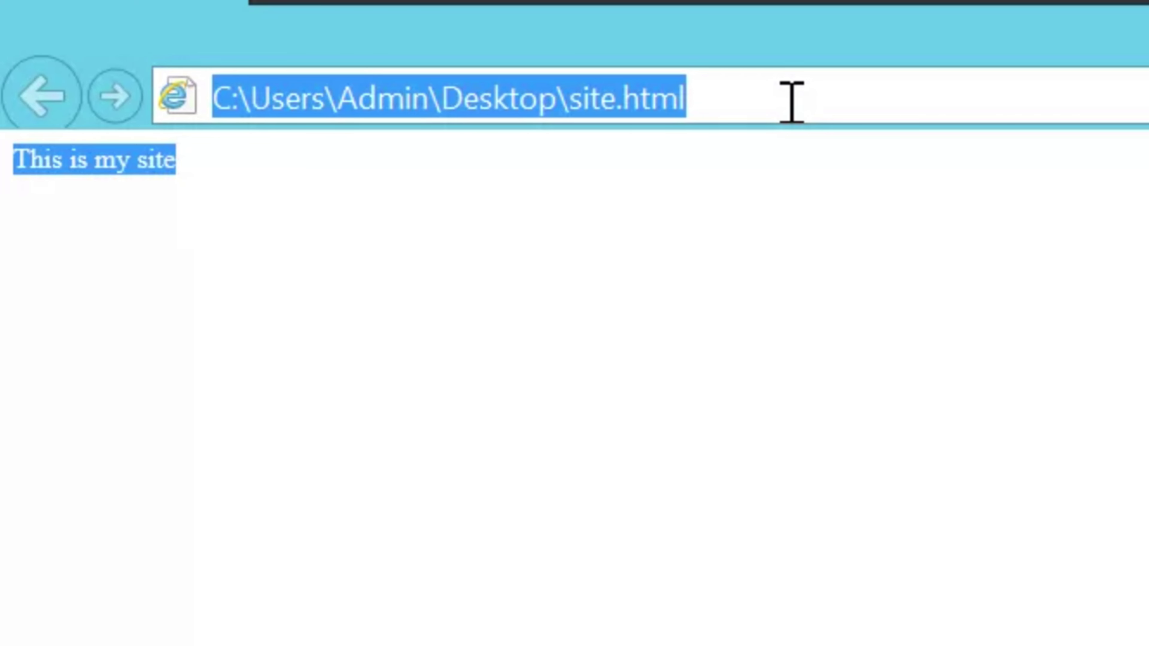
type("http:")
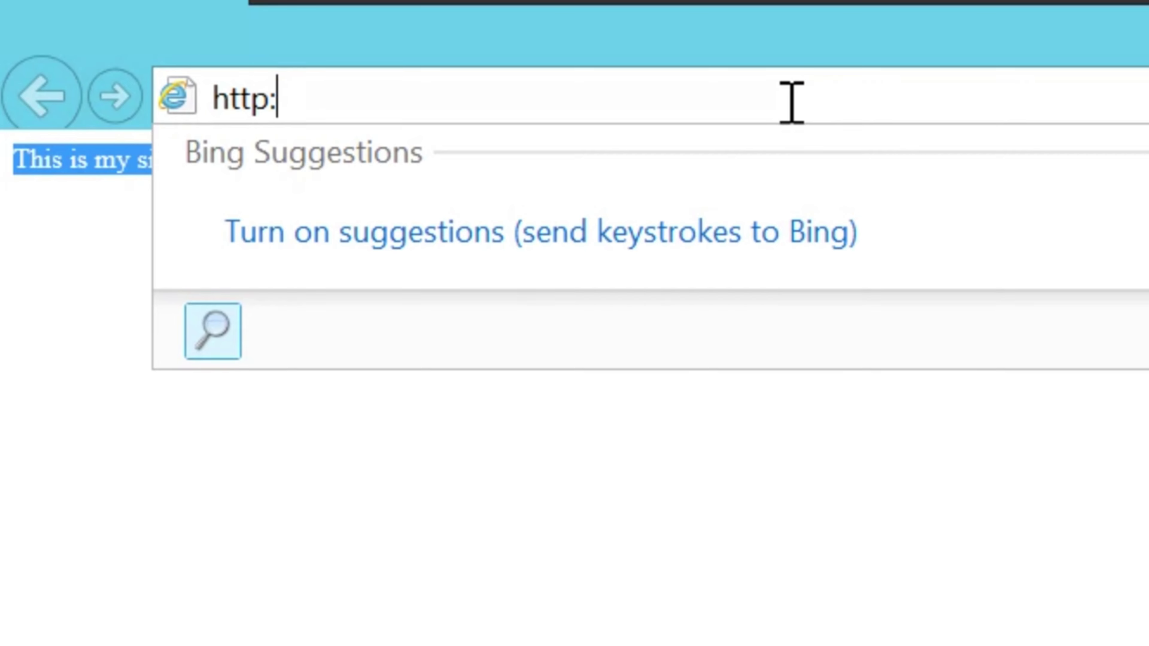
type("//localh")
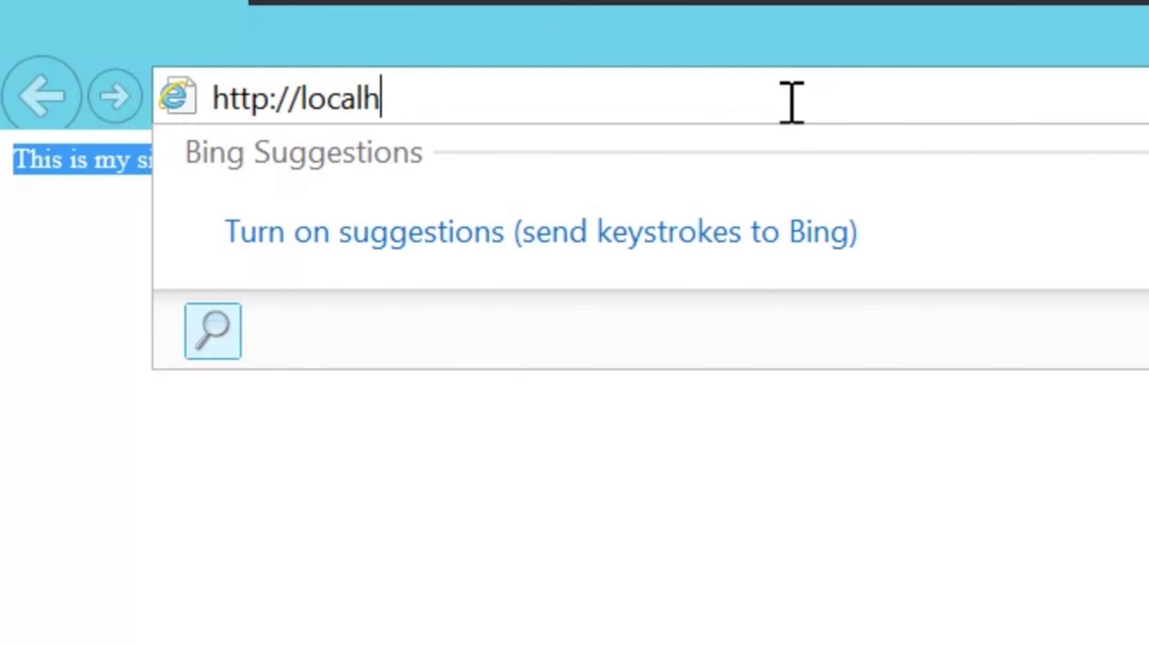
type("ost")
key("Return")
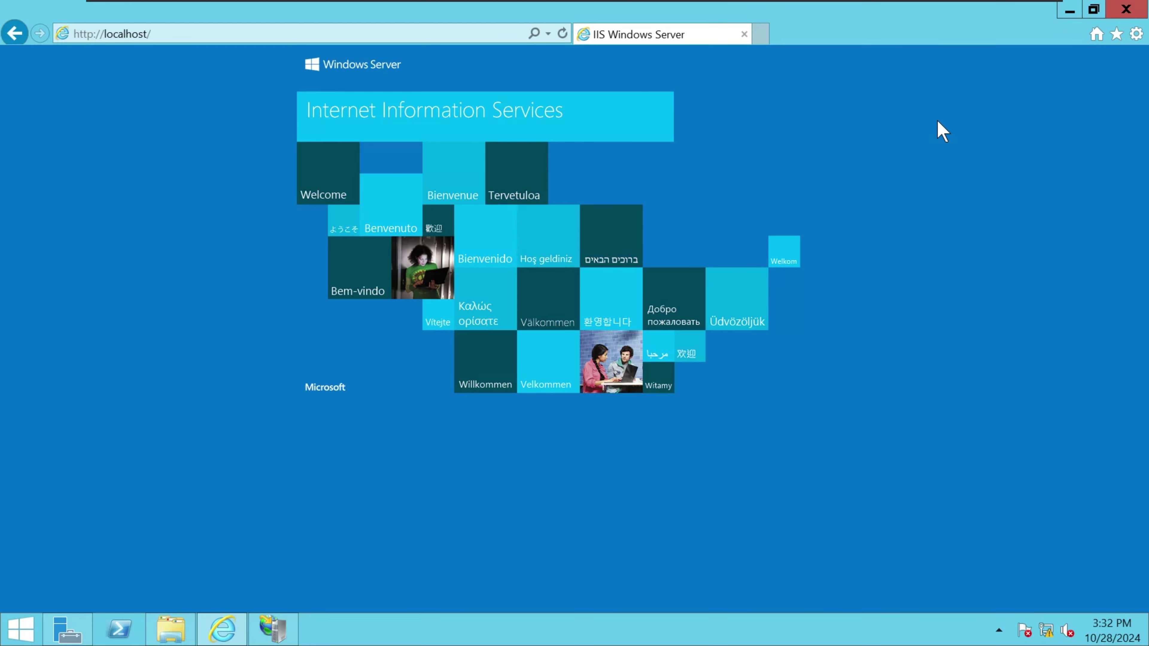
left_click(17, 641)
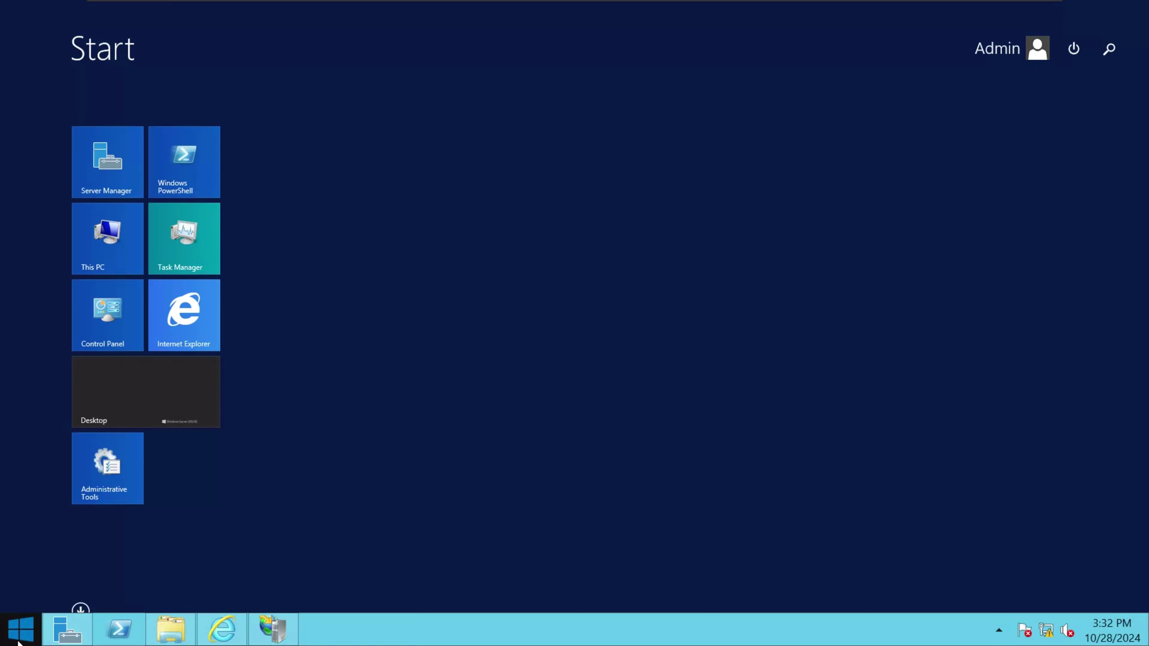
left_click(110, 331)
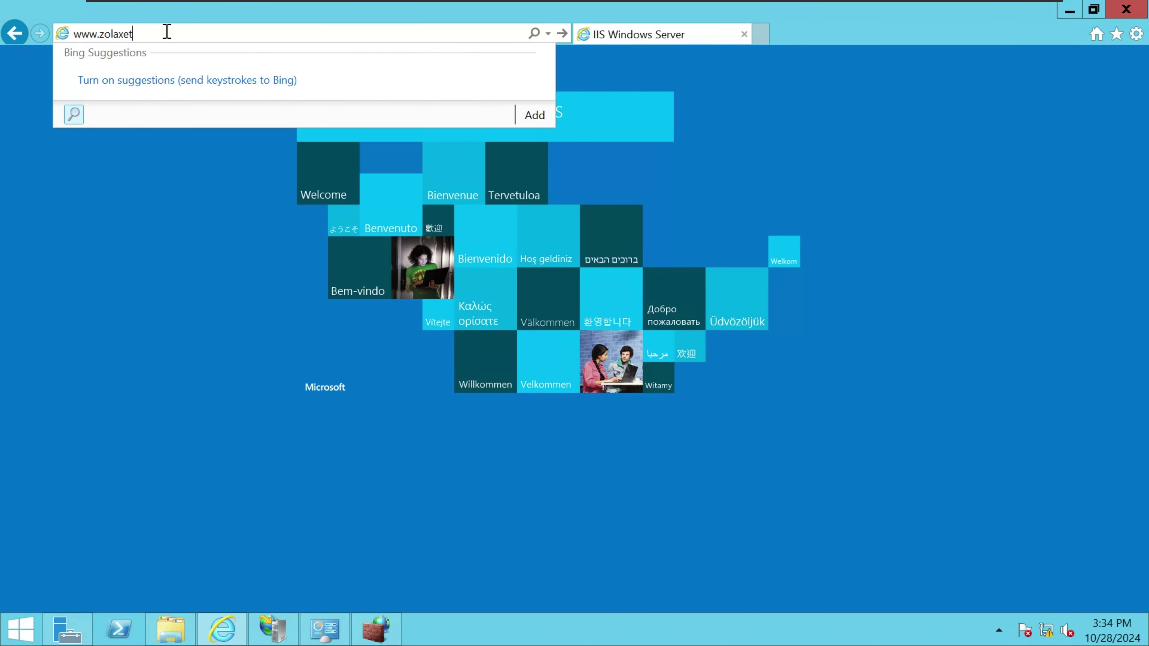
type(".com")
key("Return")
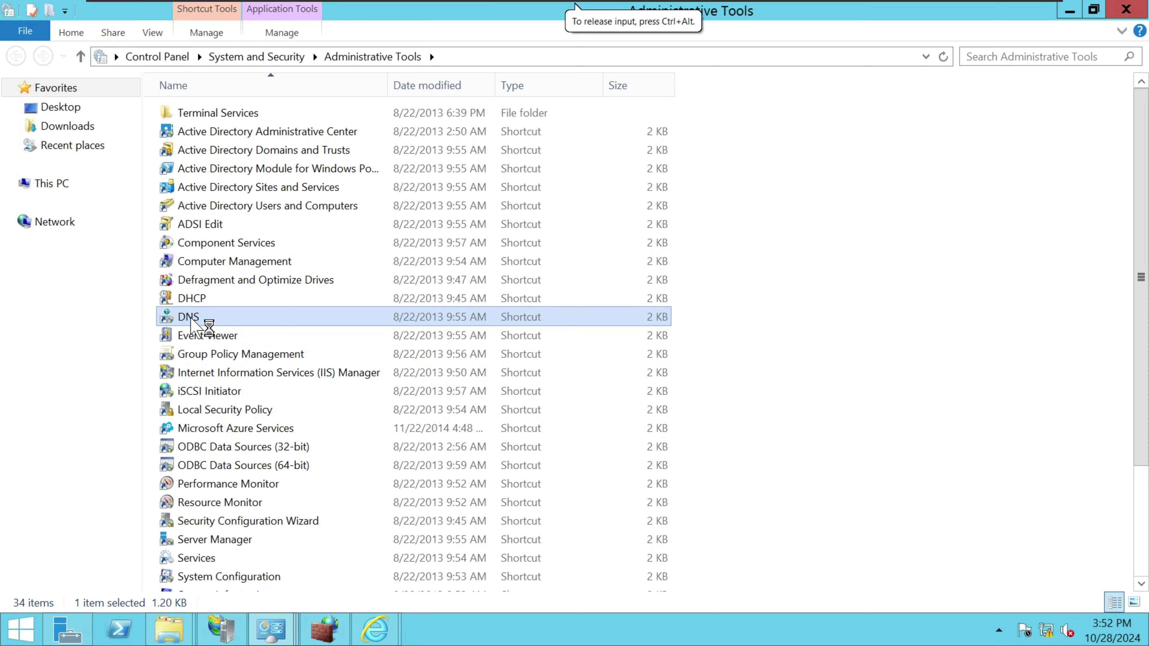
Open DNS Manager from Administrative Tools and start a new zone in COC-SERVER's Forward Lookup Zones.
double_click(194, 312)
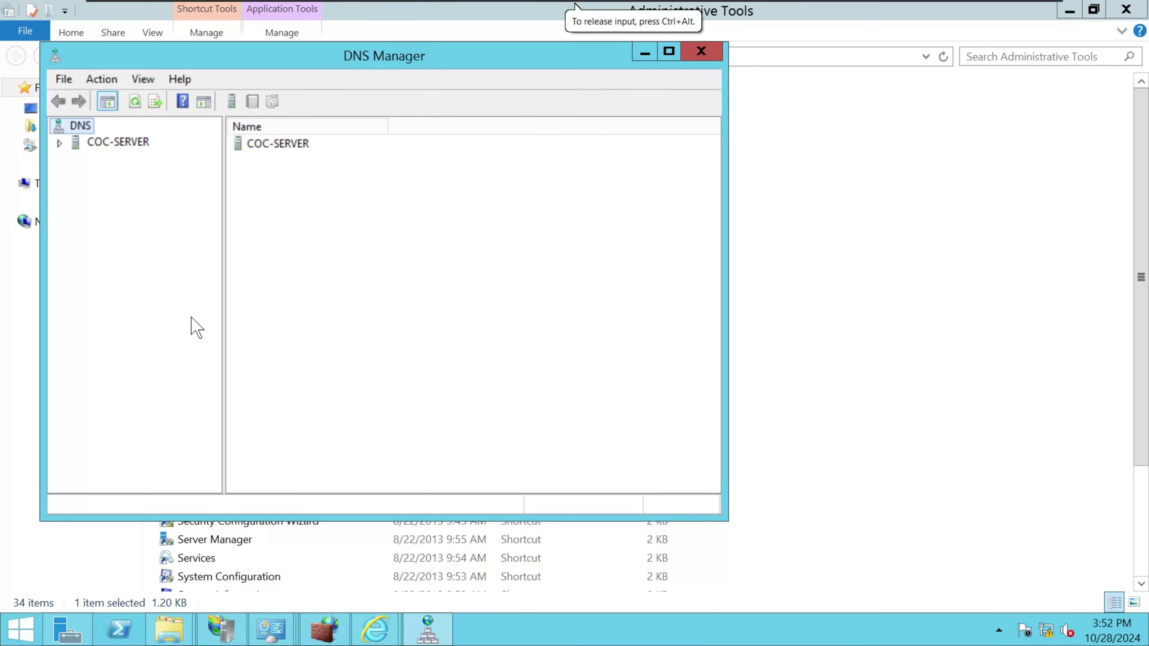
double_click(74, 144)
left_click(136, 176)
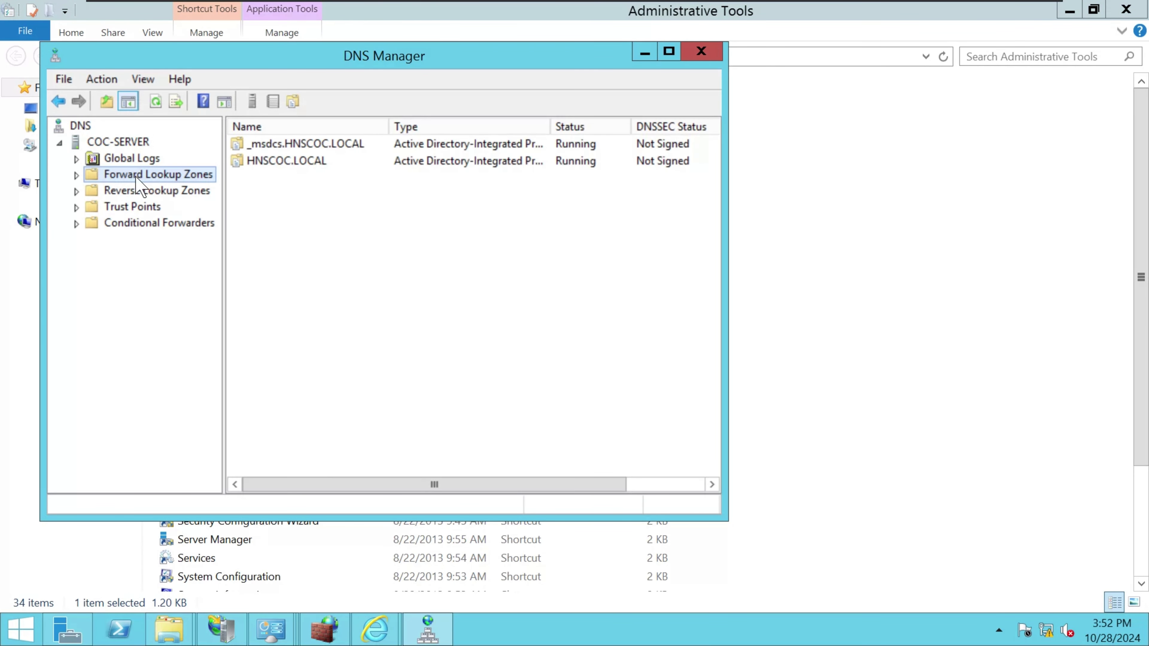
right_click(136, 177)
left_click(202, 190)
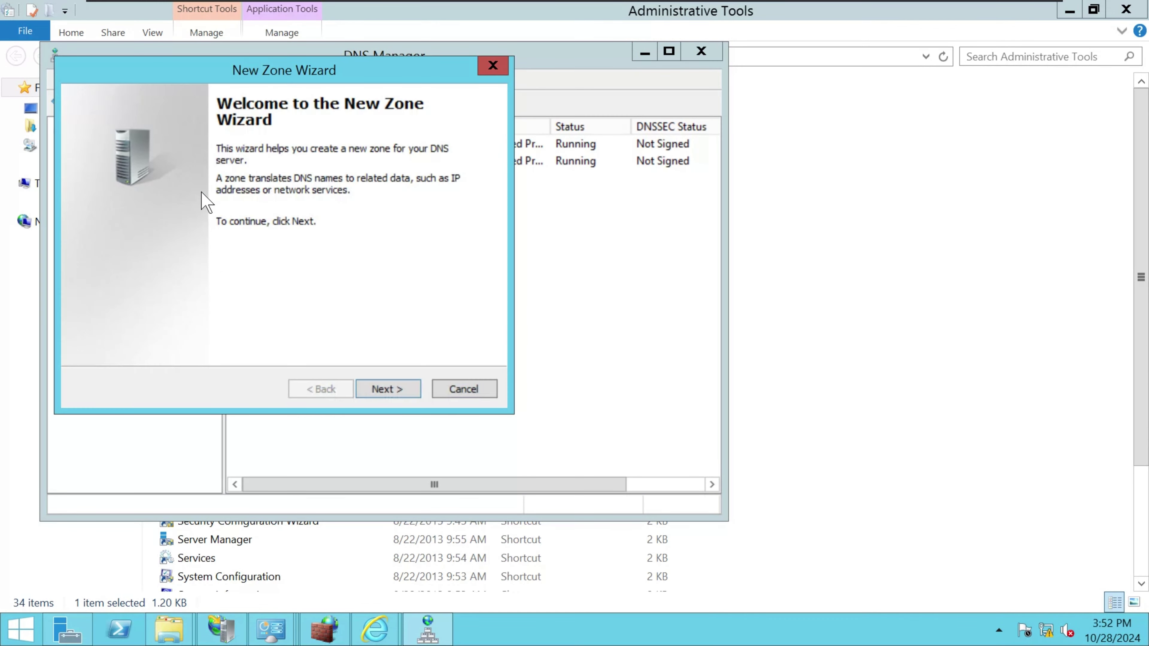
left_click(390, 389)
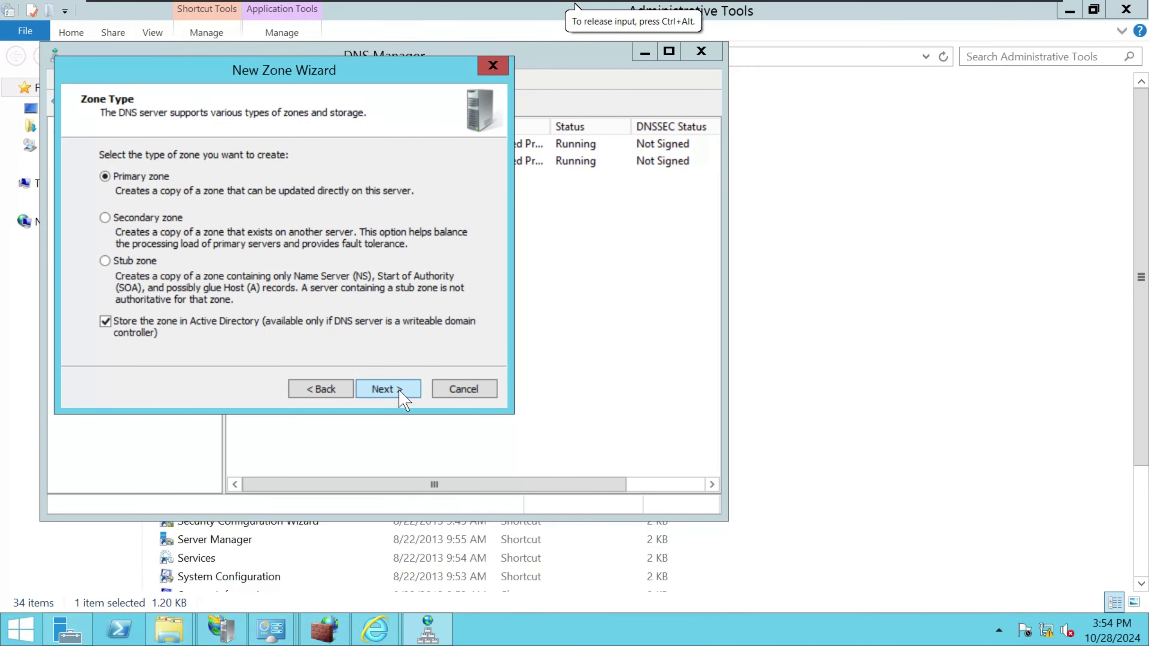
left_click(400, 398)
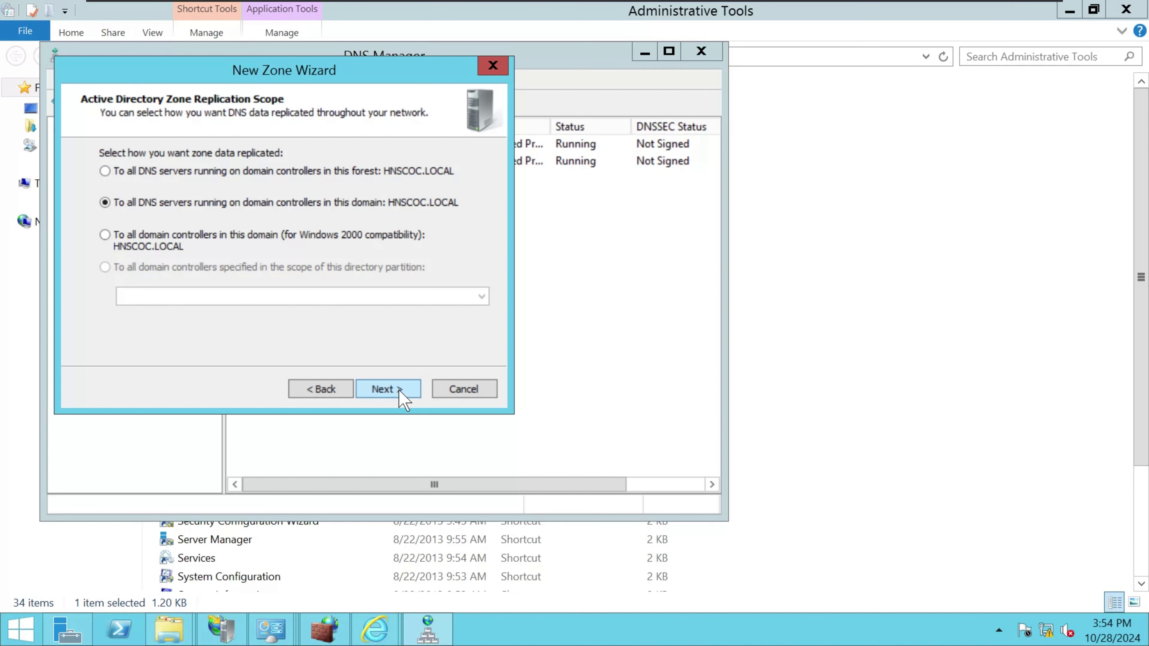
left_click(399, 390)
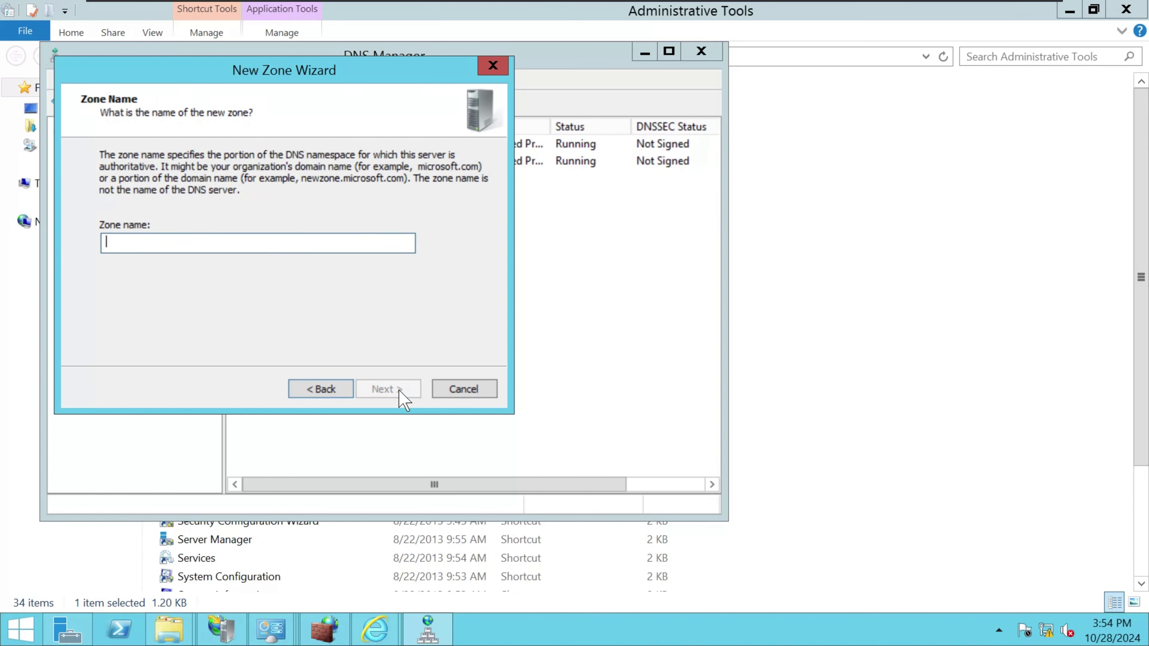
type("www.zolaxet.com")
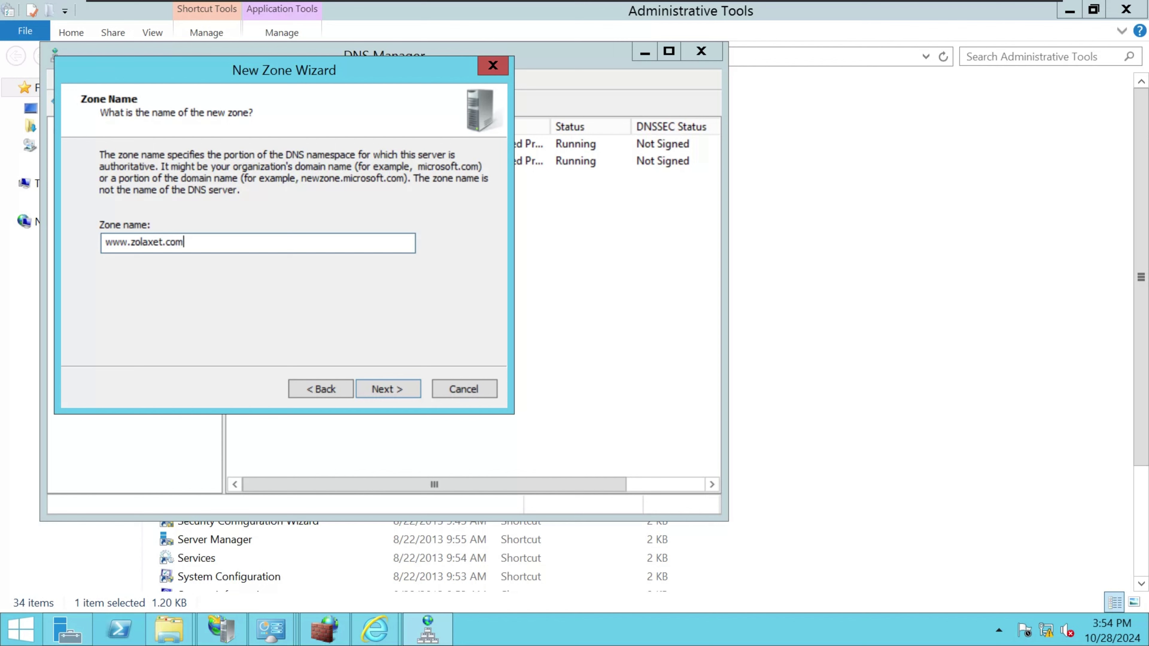
left_click(399, 389)
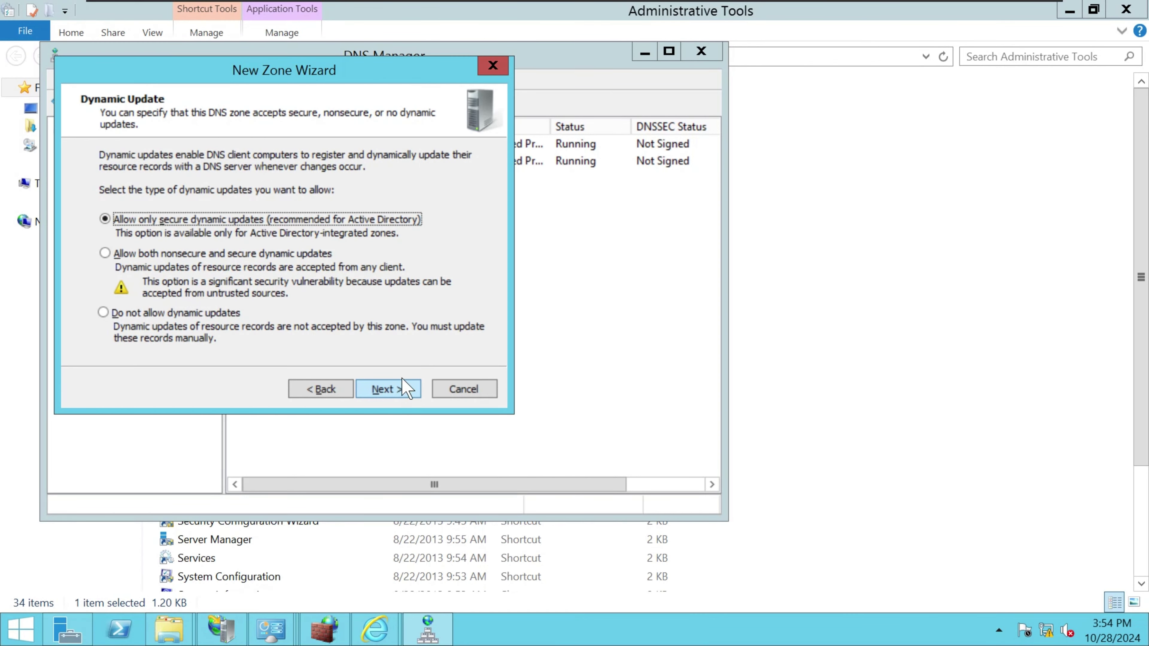
left_click(136, 255)
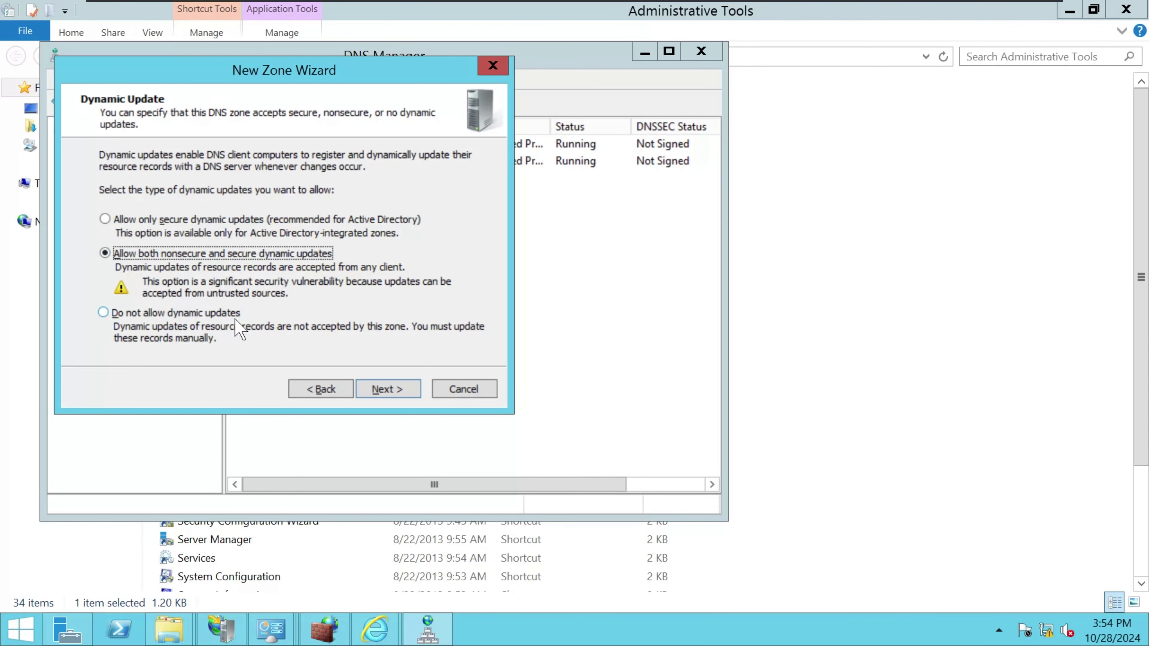
left_click(389, 389)
left_click(391, 392)
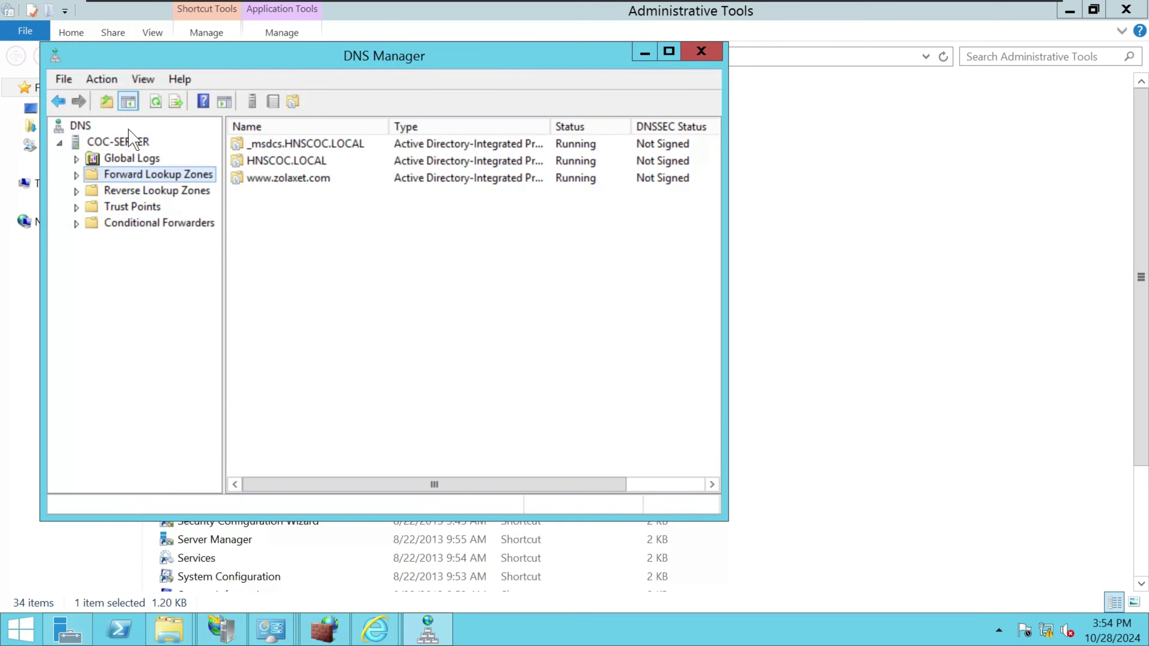
left_click(77, 176)
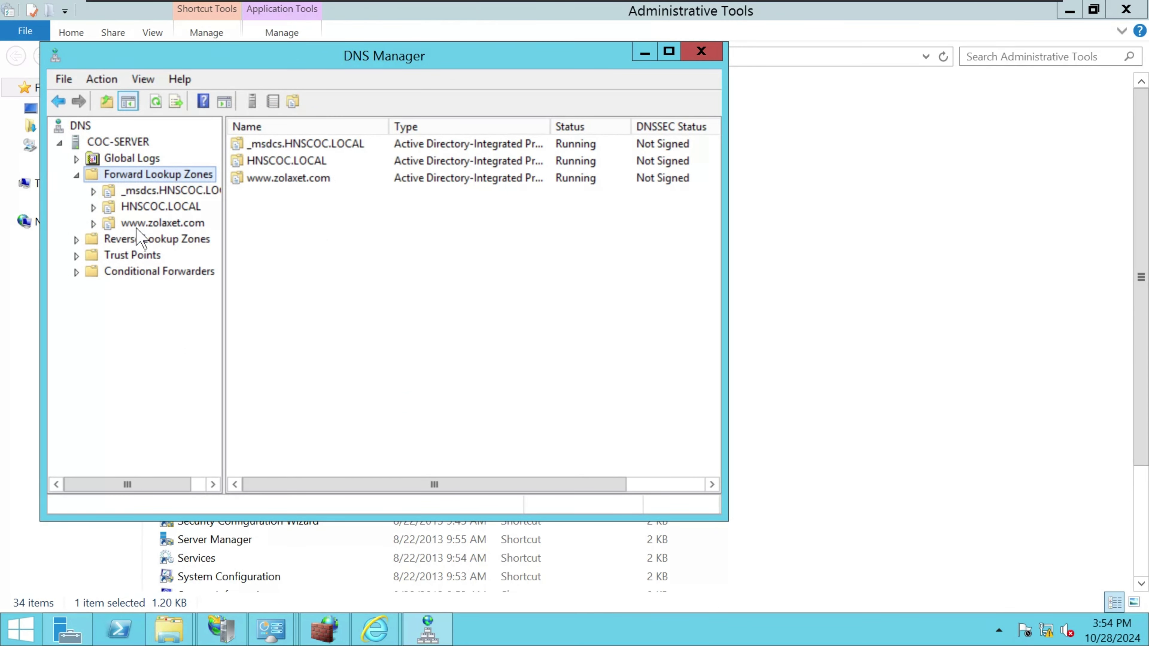
left_click(136, 225)
right_click(140, 231)
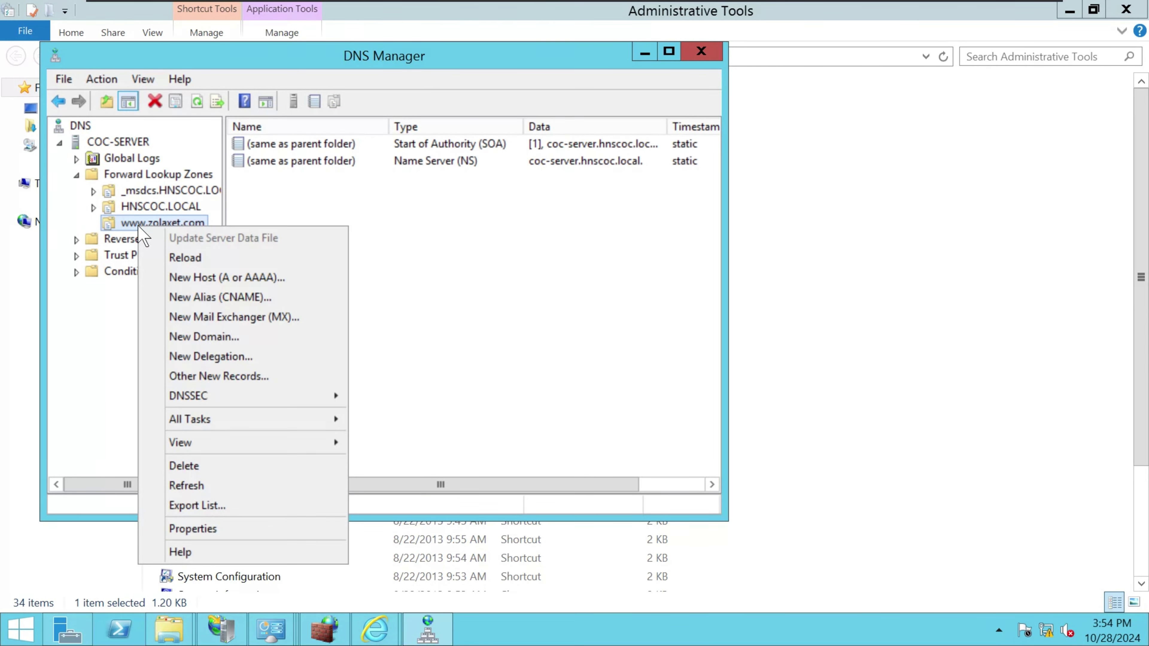
left_click(261, 277)
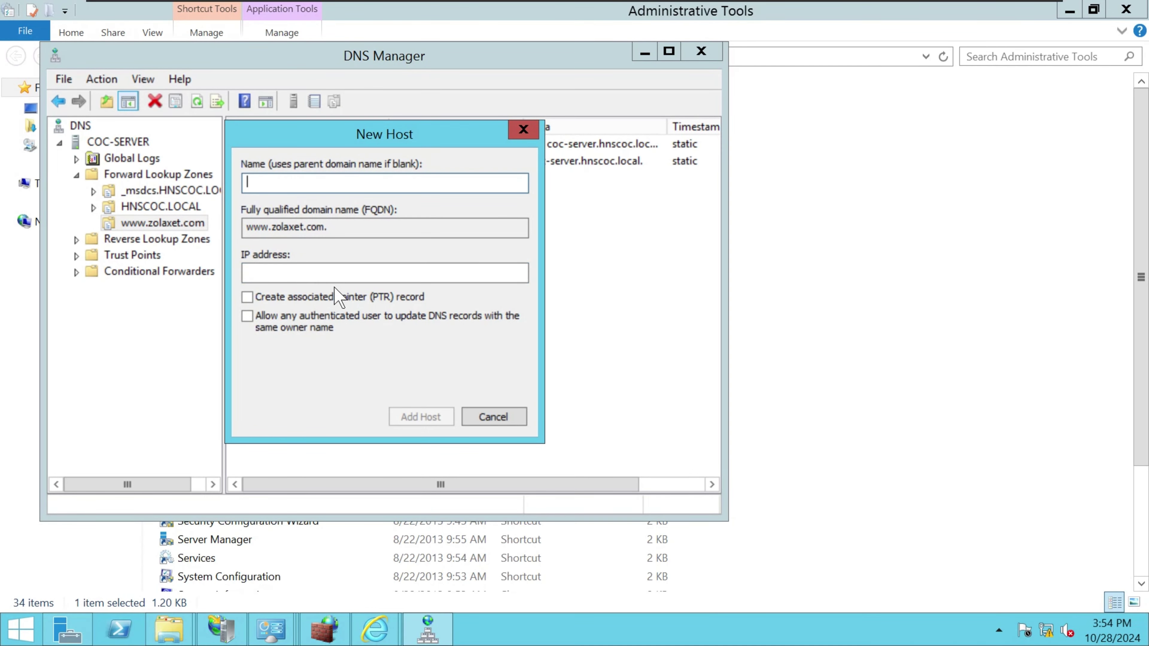
type("www")
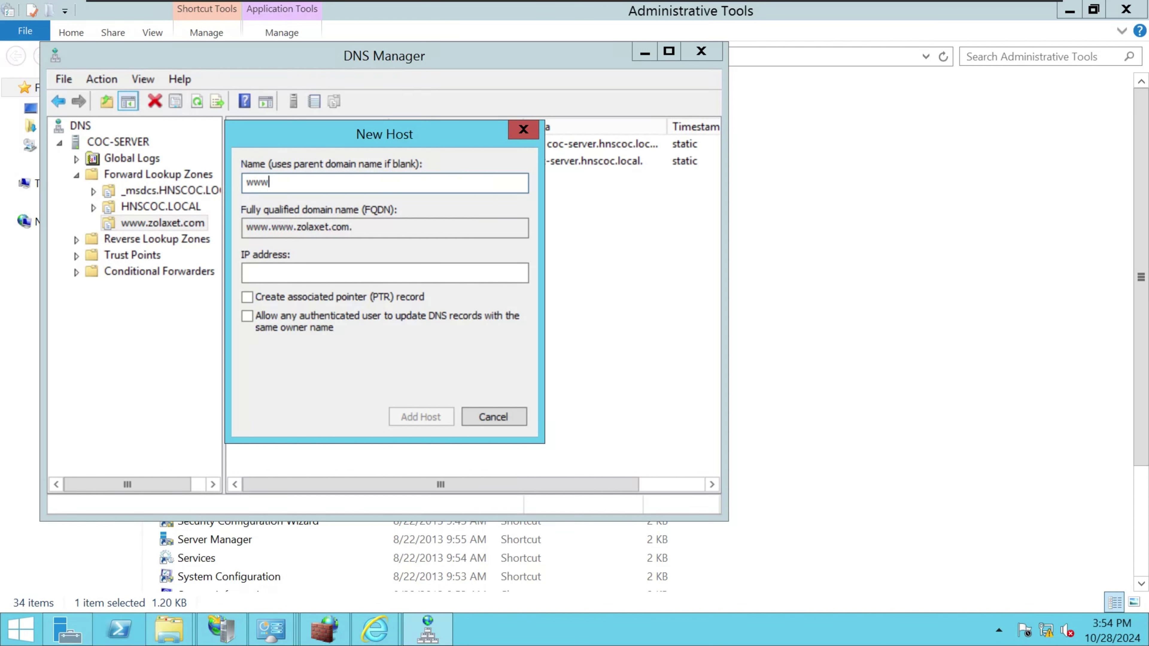
type(".zola")
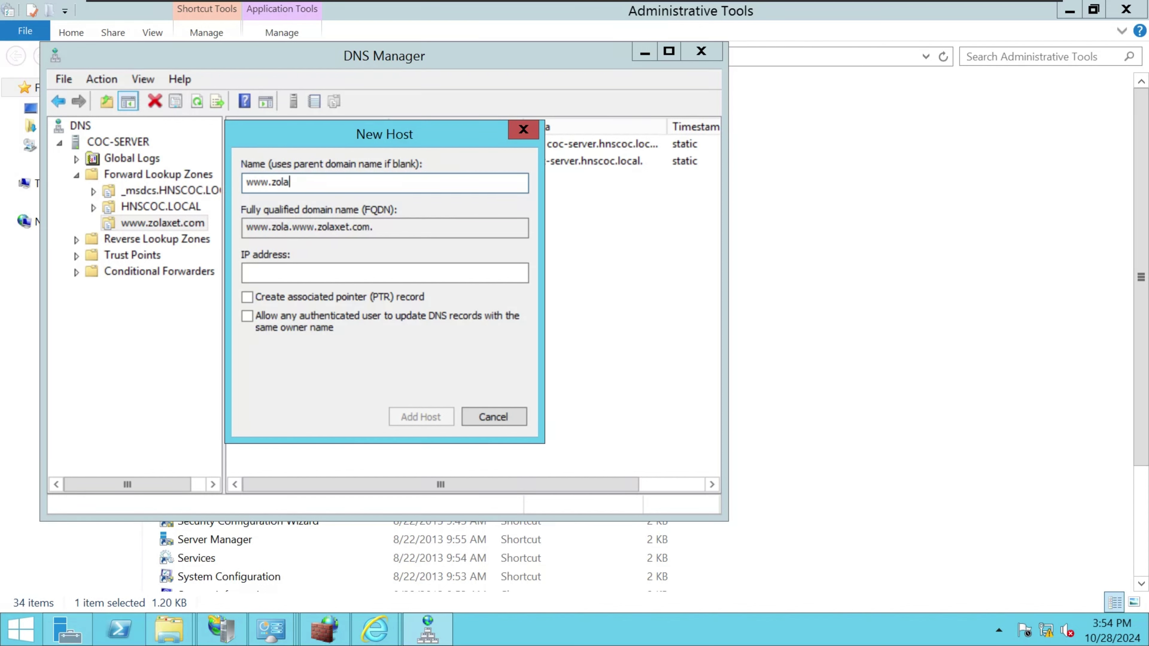
type("xet.com")
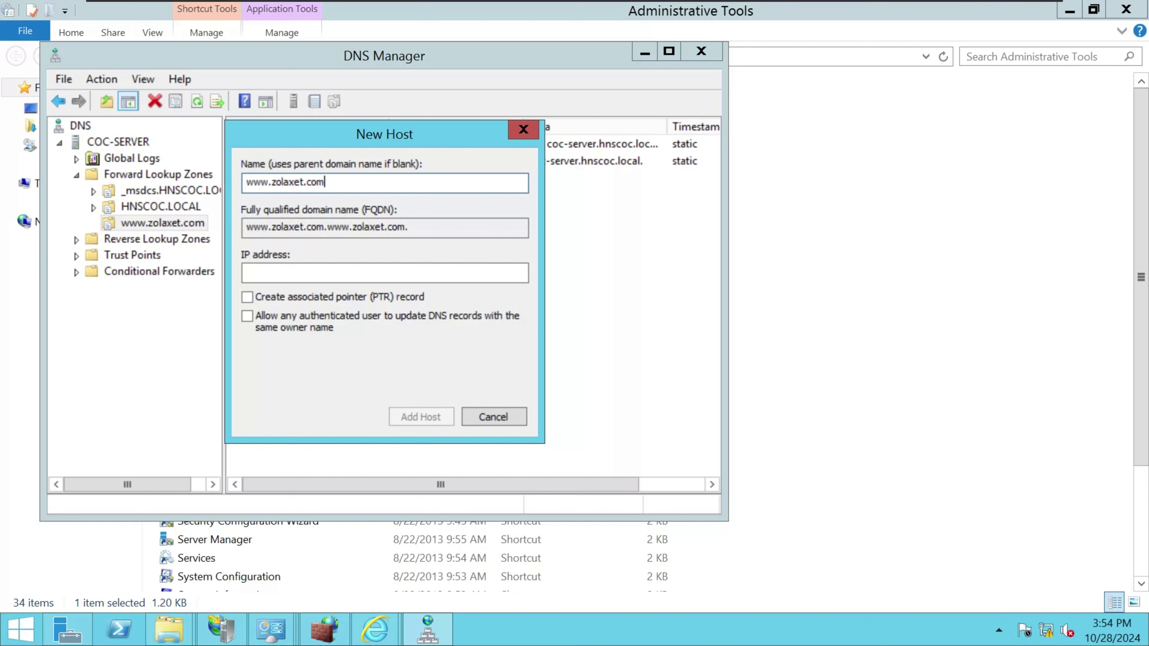
key("Tab")
key("Tab")
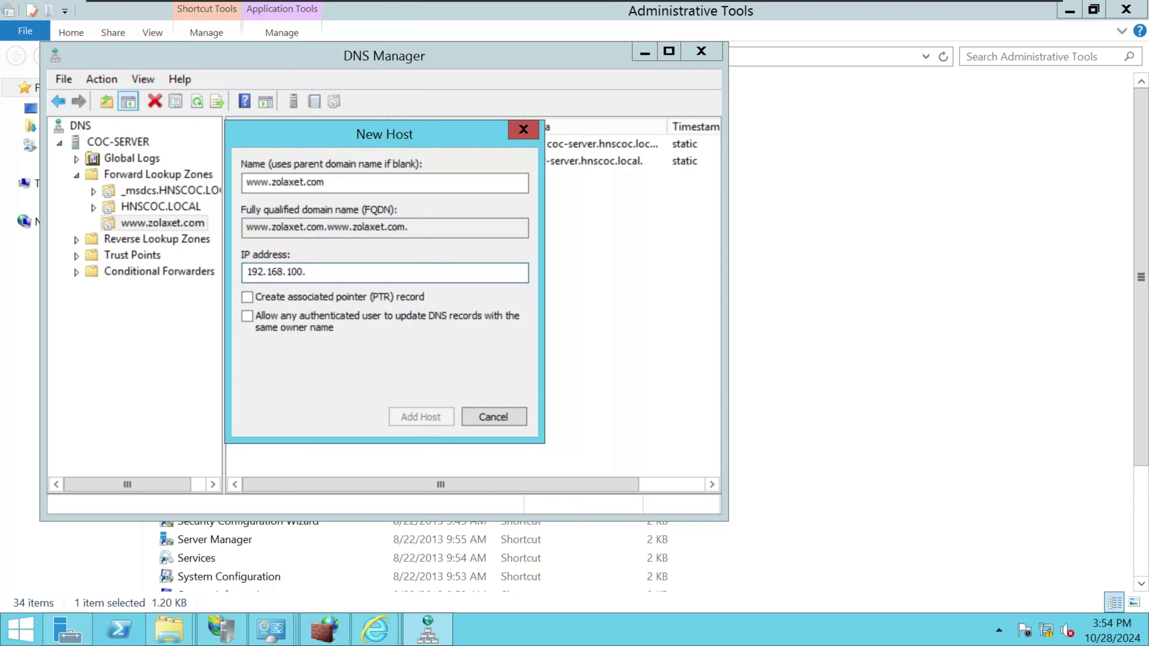
type("192.168.100.222")
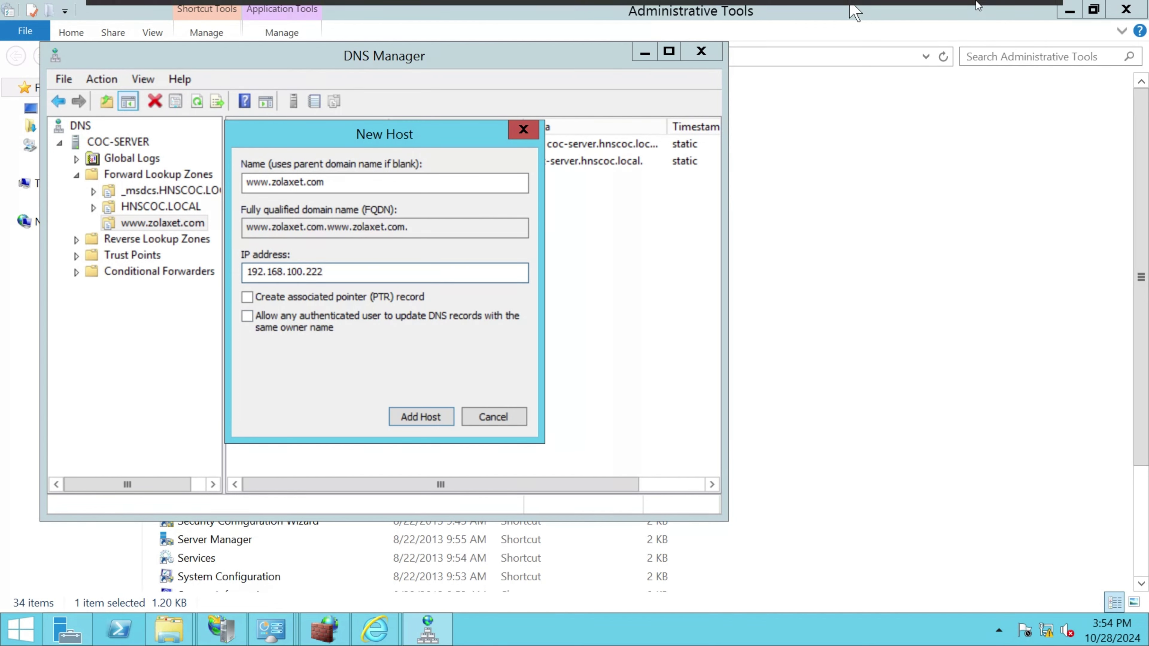
Clear the new host's name so it uses the parent domain name, and add the host record to the zone.
left_click(575, 5)
left_click_drag(354, 182, 211, 173)
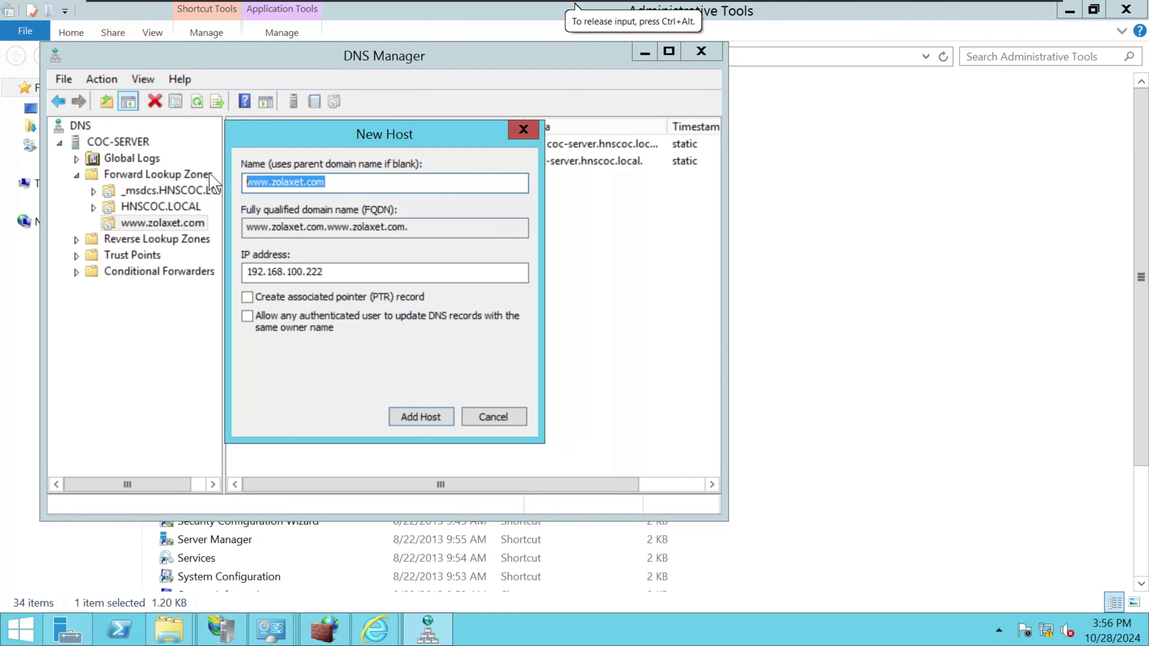
key("BackSpace")
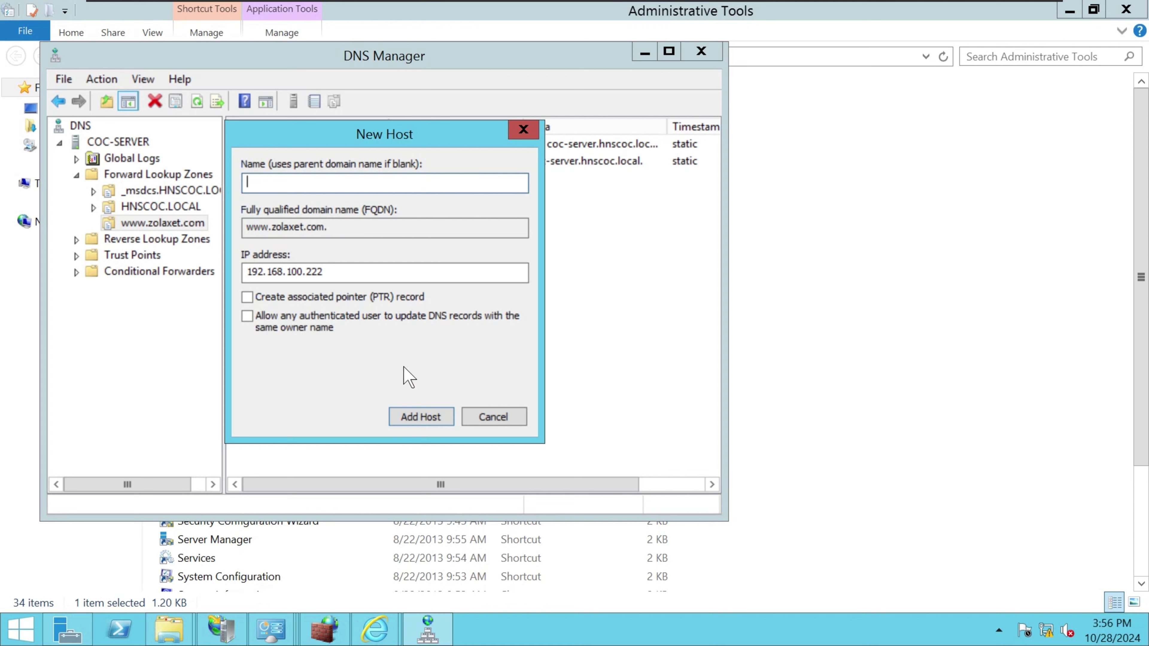
left_click(412, 418)
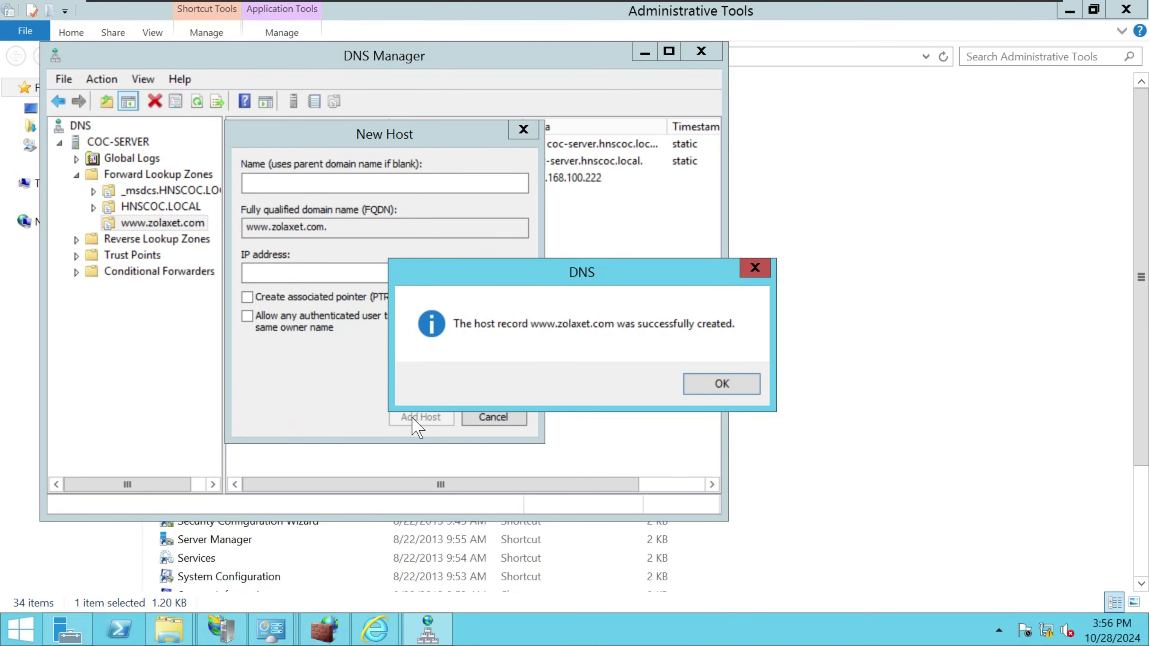
left_click(729, 384)
left_click(491, 418)
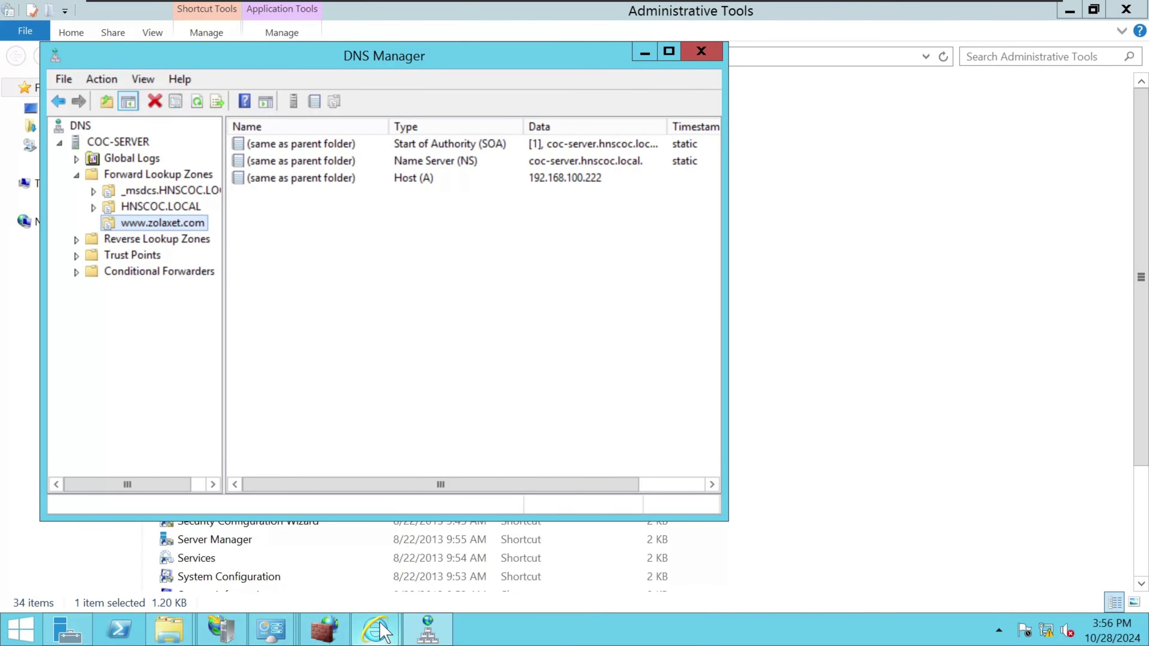
left_click(325, 629)
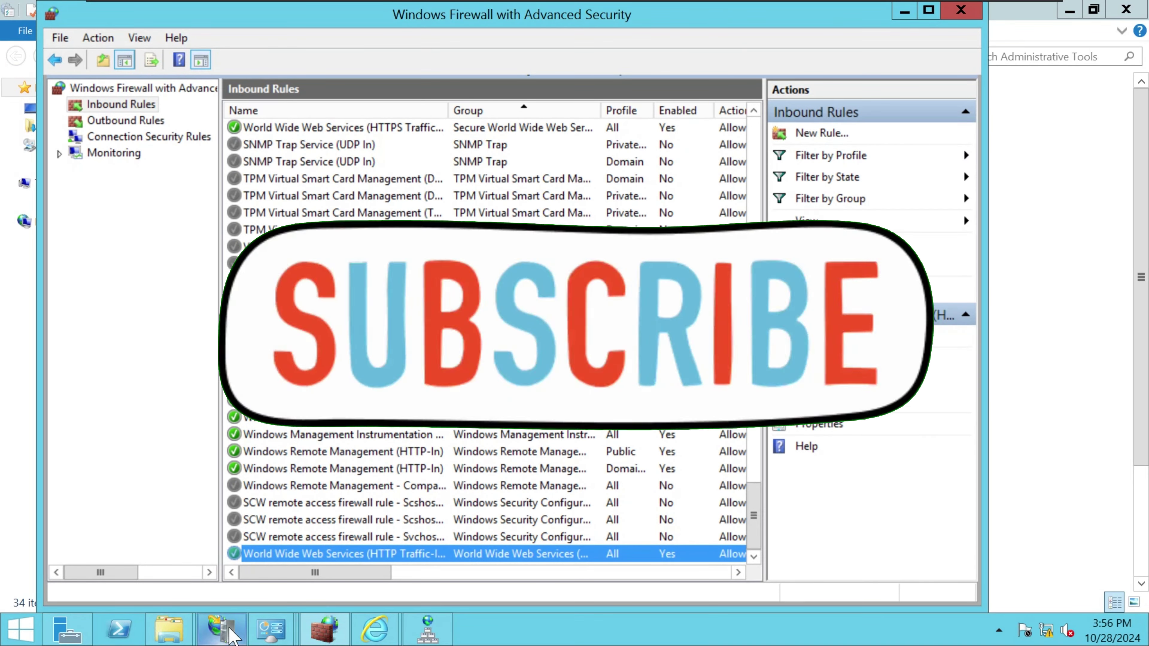
left_click(229, 630)
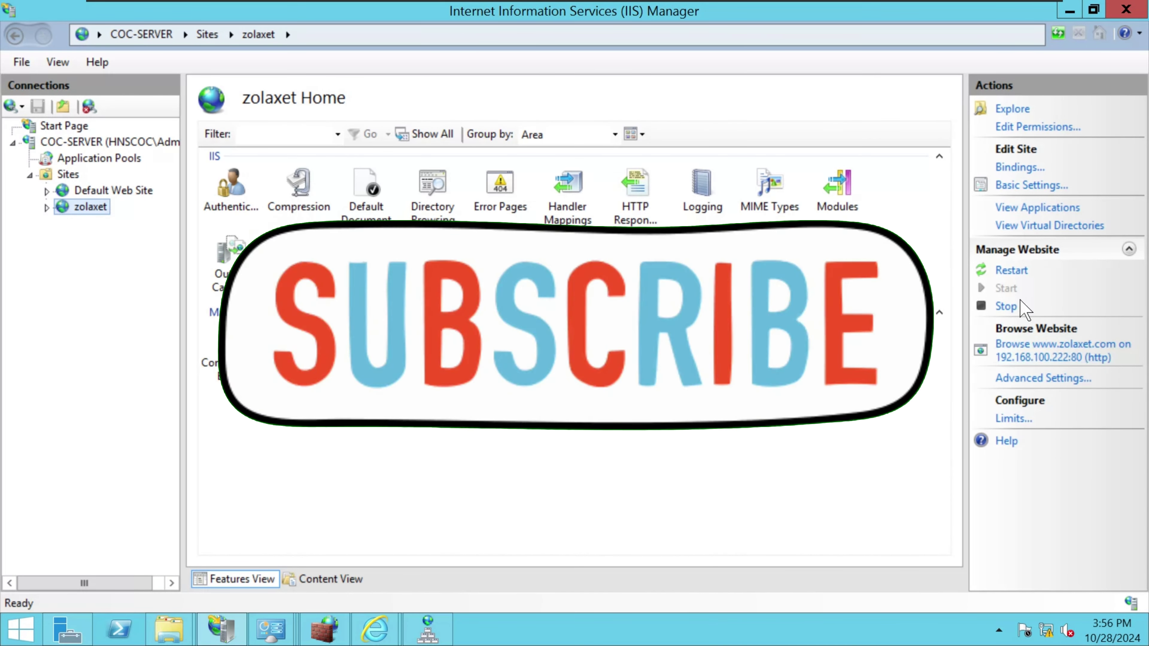
left_click(1013, 270)
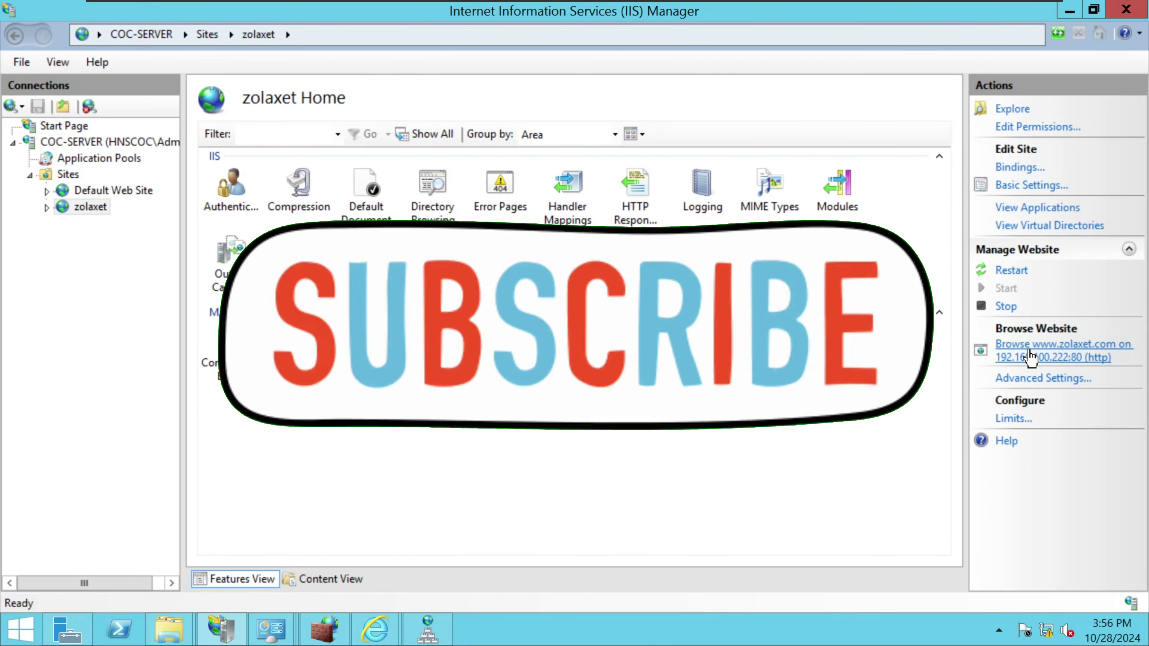
left_click(1031, 358)
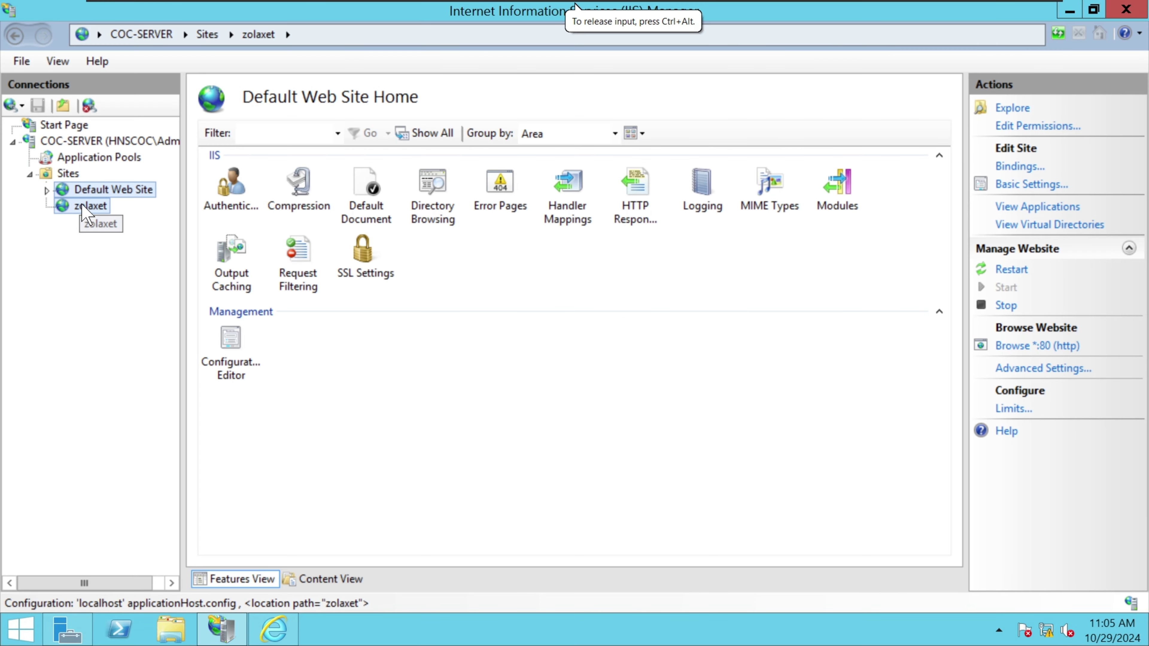
Check the specific user in the zolaxet site's Anonymous Authentication credentials, and accept the dialog.
left_click(83, 207)
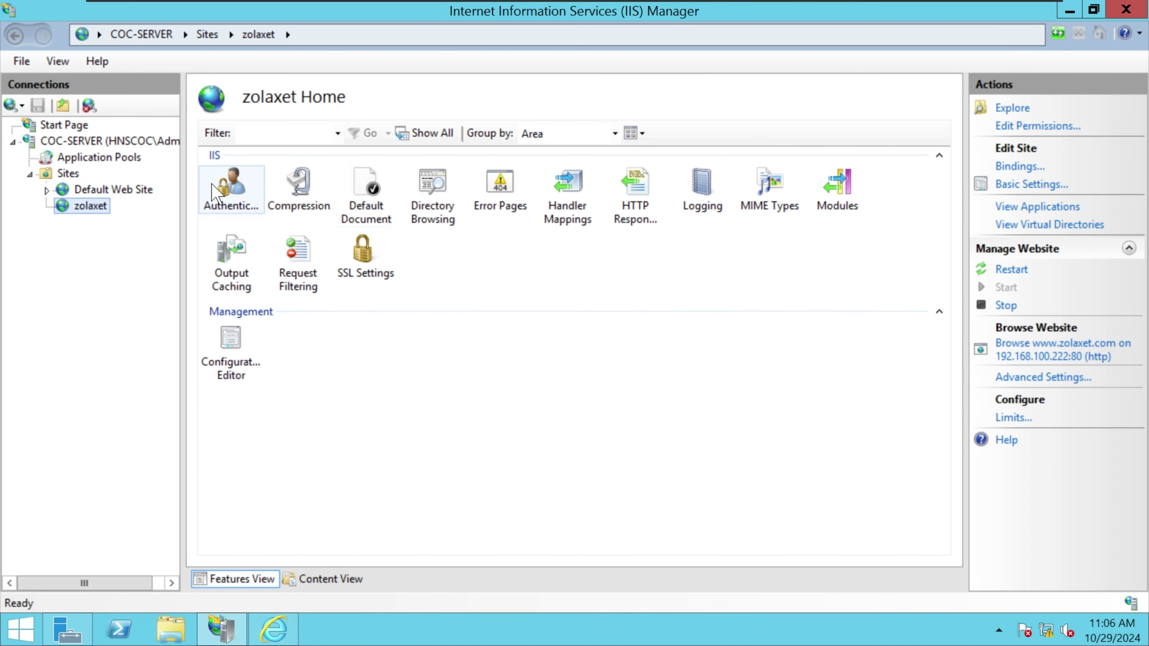
double_click(231, 196)
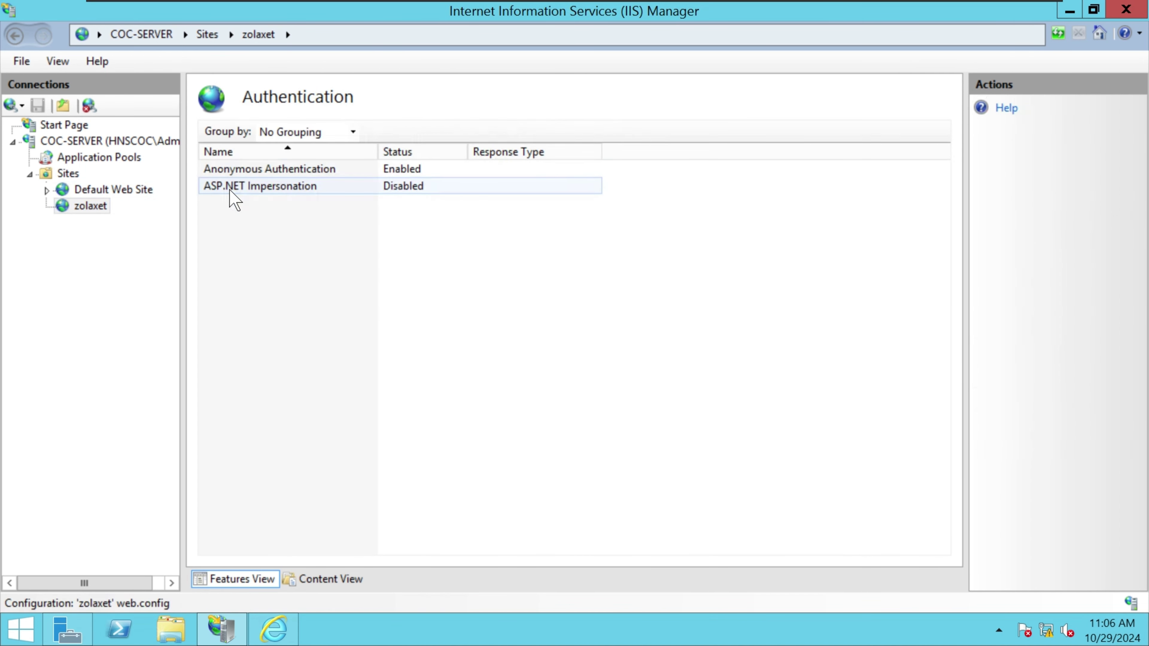
left_click(313, 172)
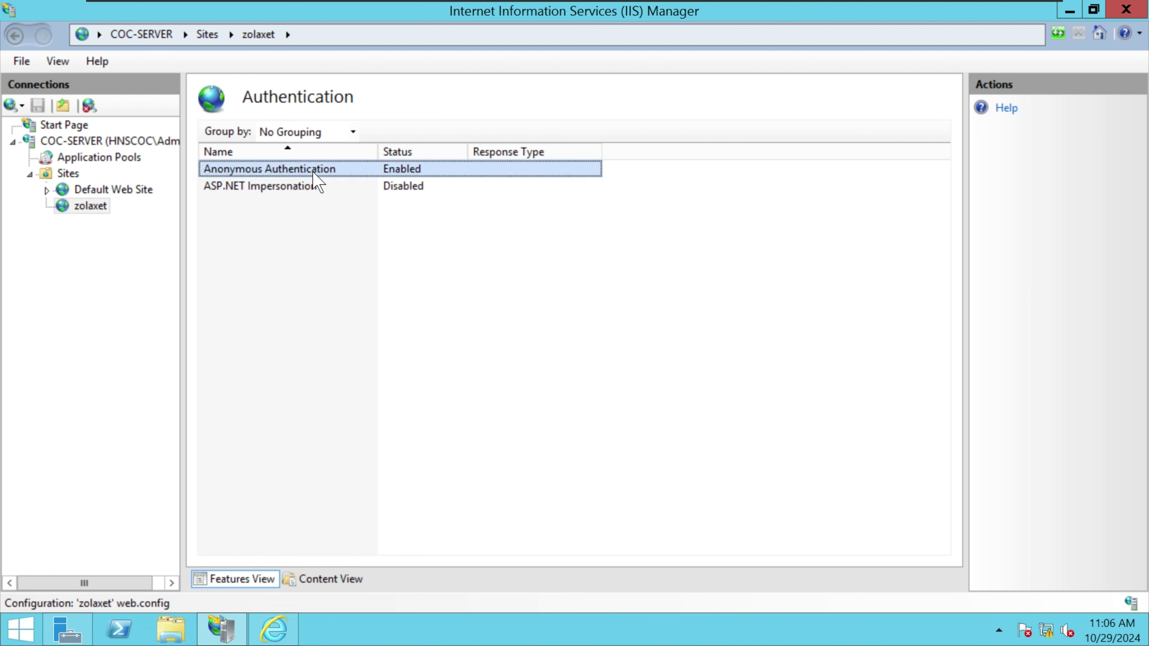
right_click(313, 173)
left_click(358, 204)
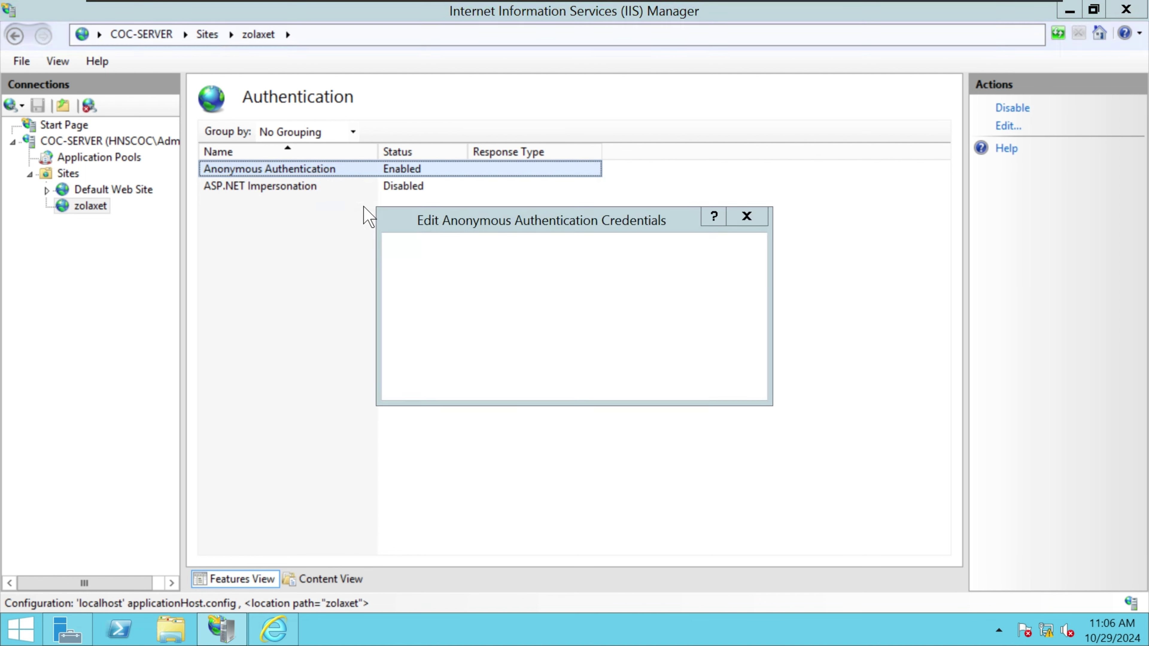
left_click(458, 300)
double_click(427, 298)
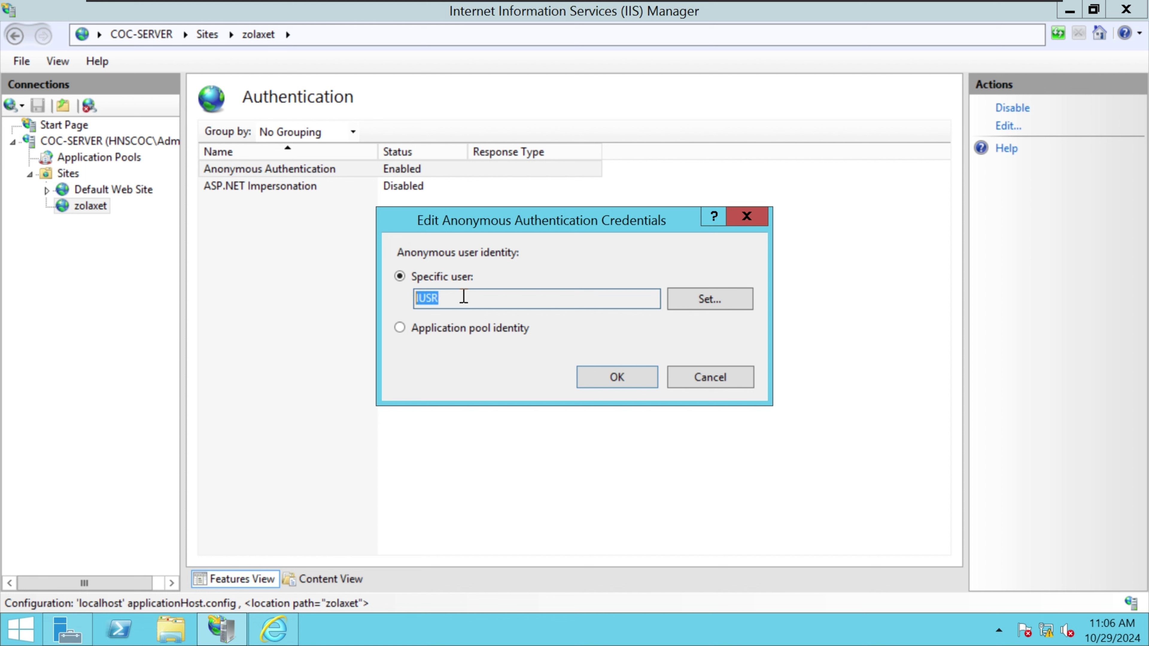
left_click(1076, 10)
left_click(635, 383)
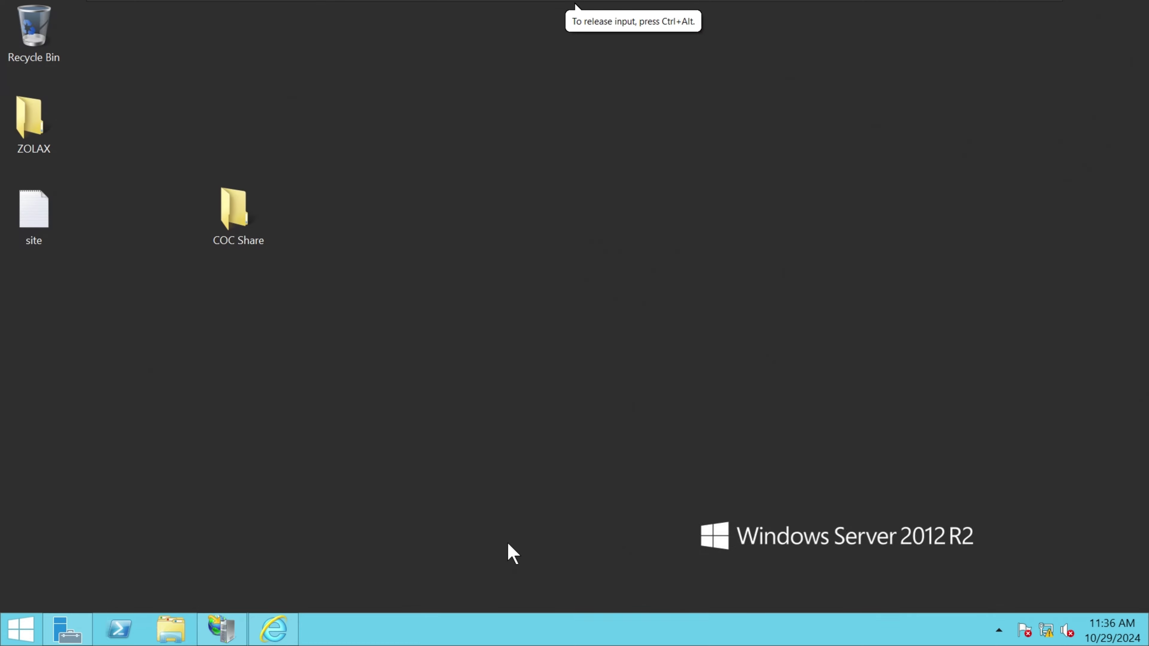
Open the ZOLAX folder on the desktop and rename the HTML file site as index.
double_click(43, 132)
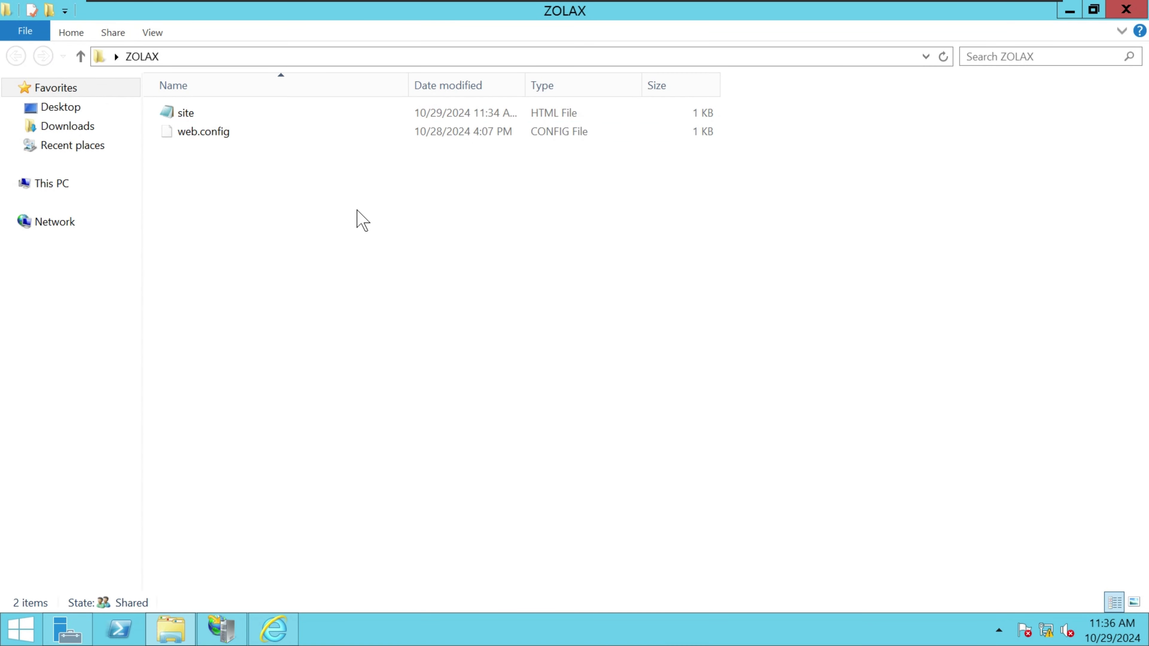
right_click(199, 115)
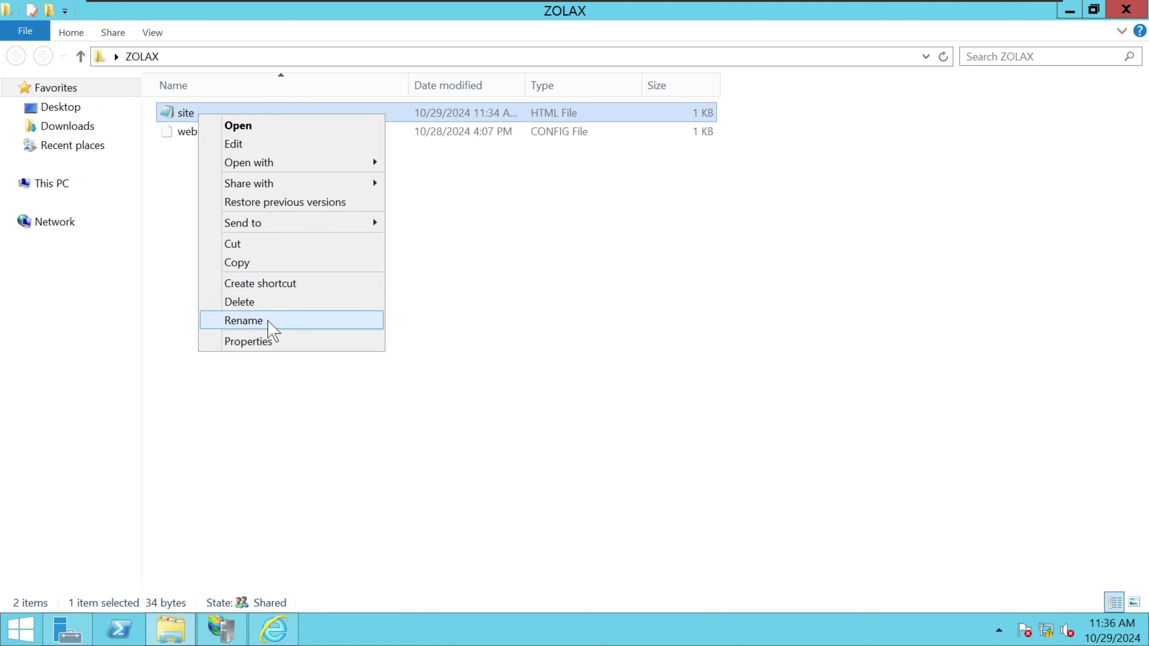
left_click(271, 321)
type("index")
key("Return")
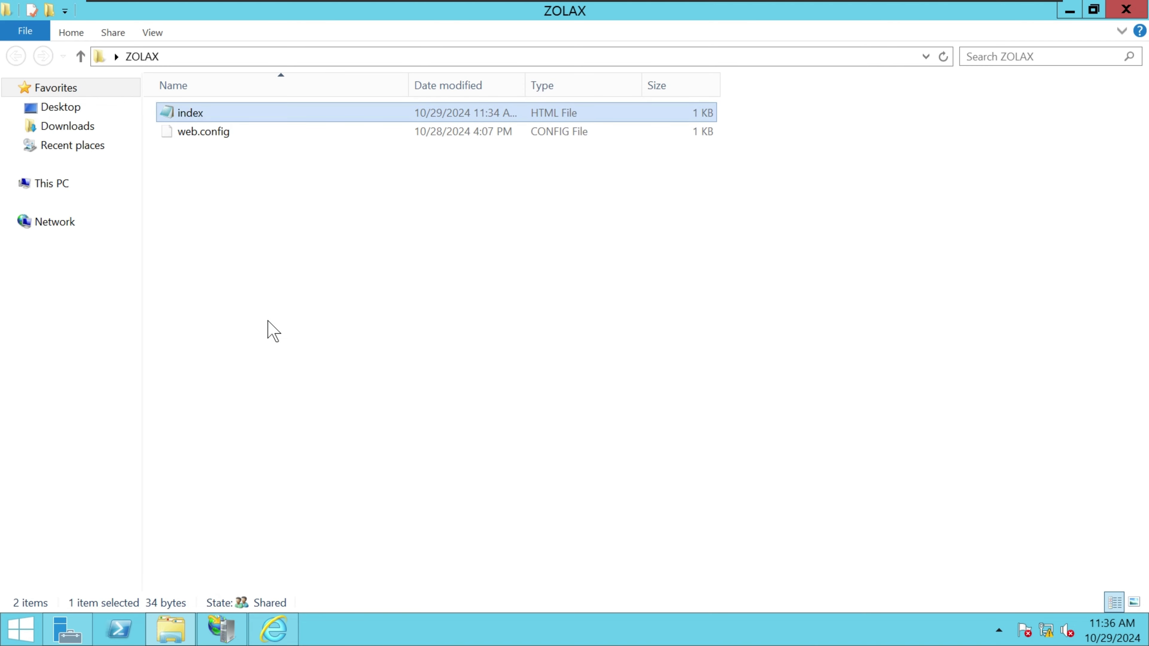
Replace the index page's body text with "Welcome to zolax" in Notepad, and save and close the file.
key("Return")
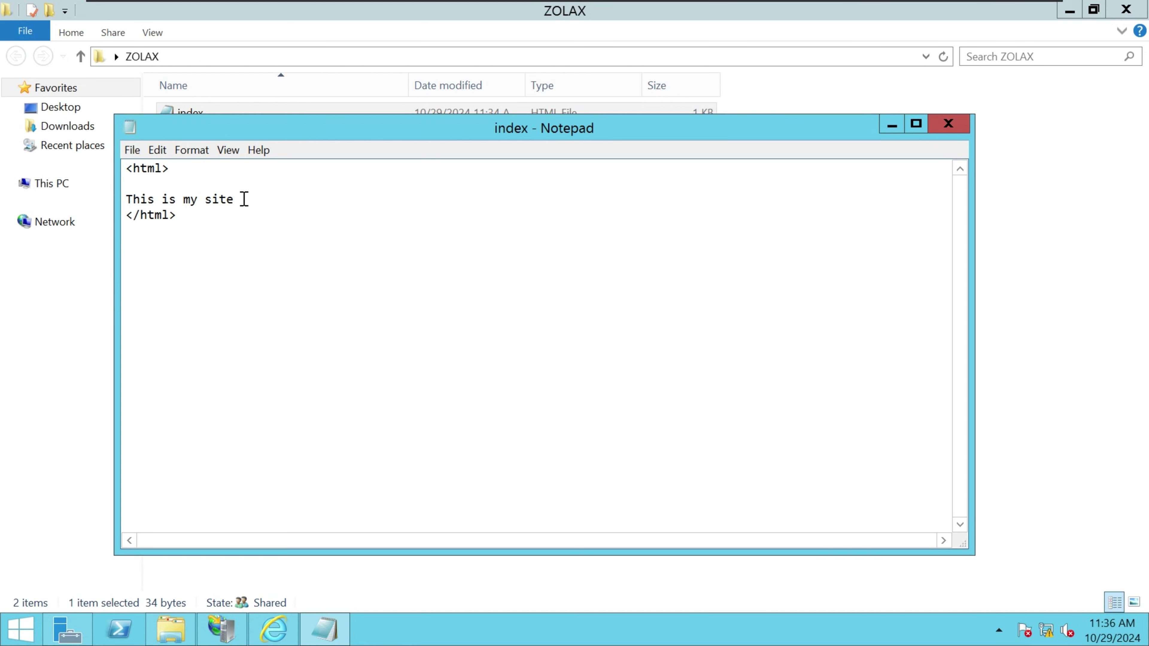
left_click_drag(245, 199, 125, 200)
type("Welcome to zolax")
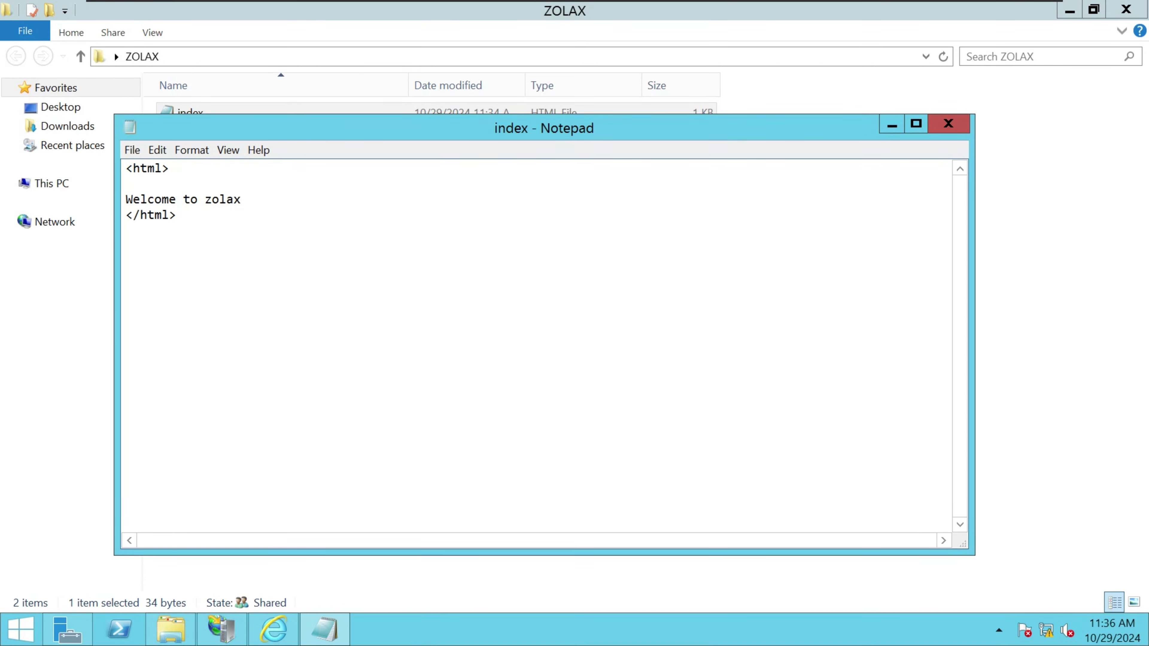
key("ctrl+s")
left_click(952, 127)
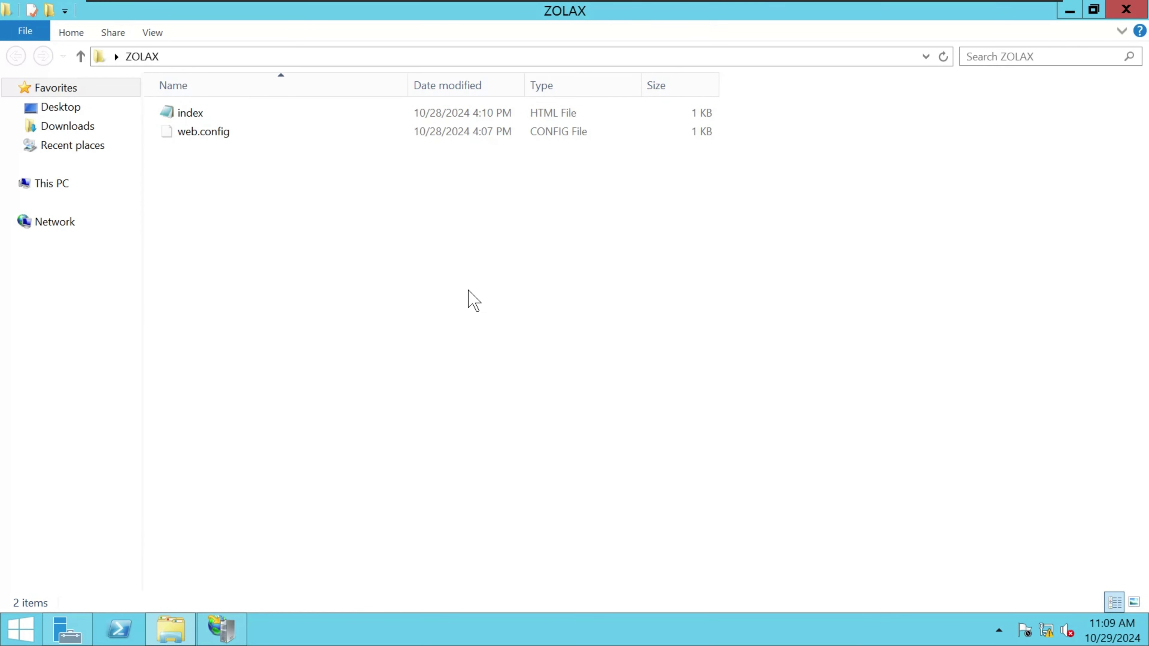
Open the ZOLAX folder's sharing with specific people, and find and add the IUSR account.
right_click(461, 276)
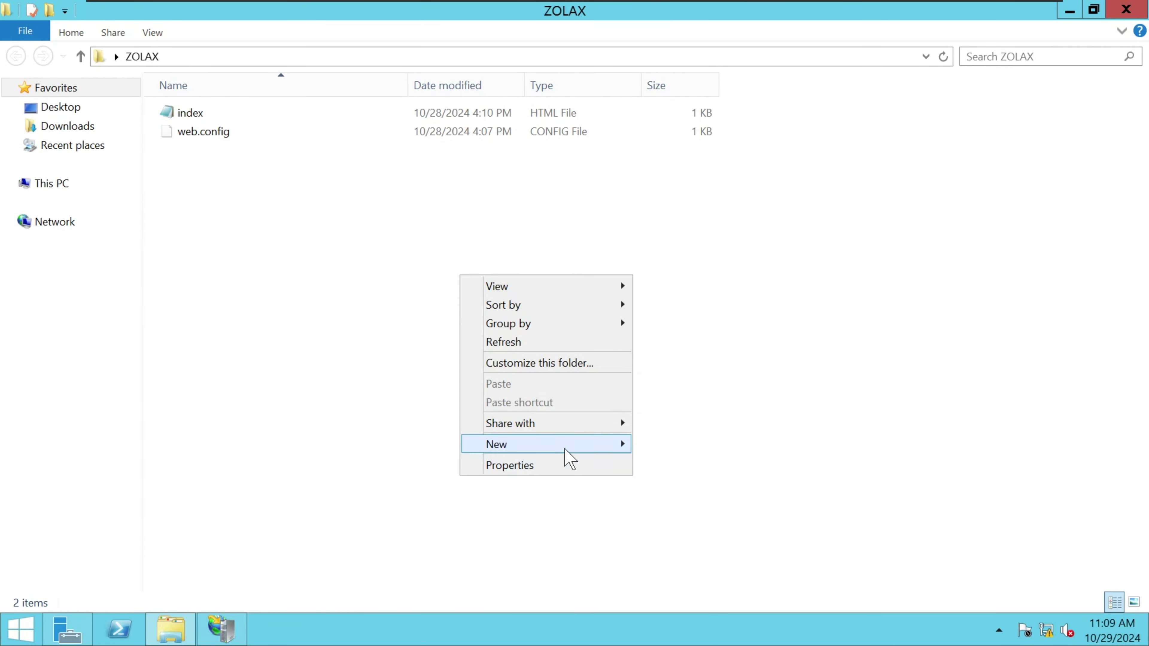
mouse_move(586, 425)
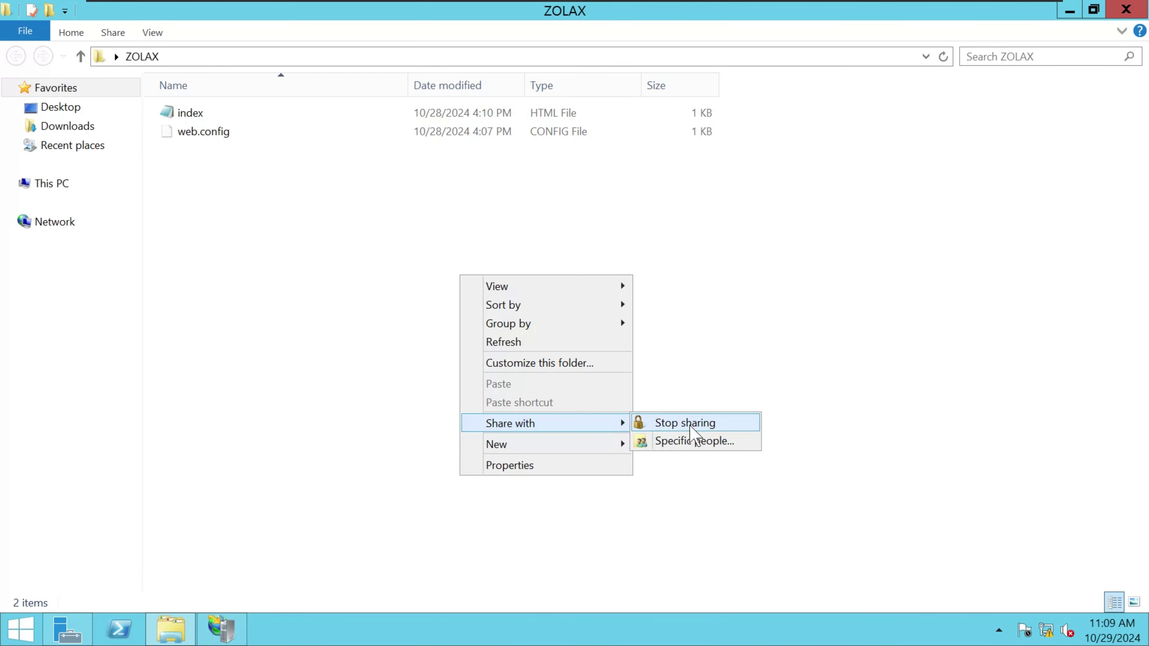
left_click(702, 442)
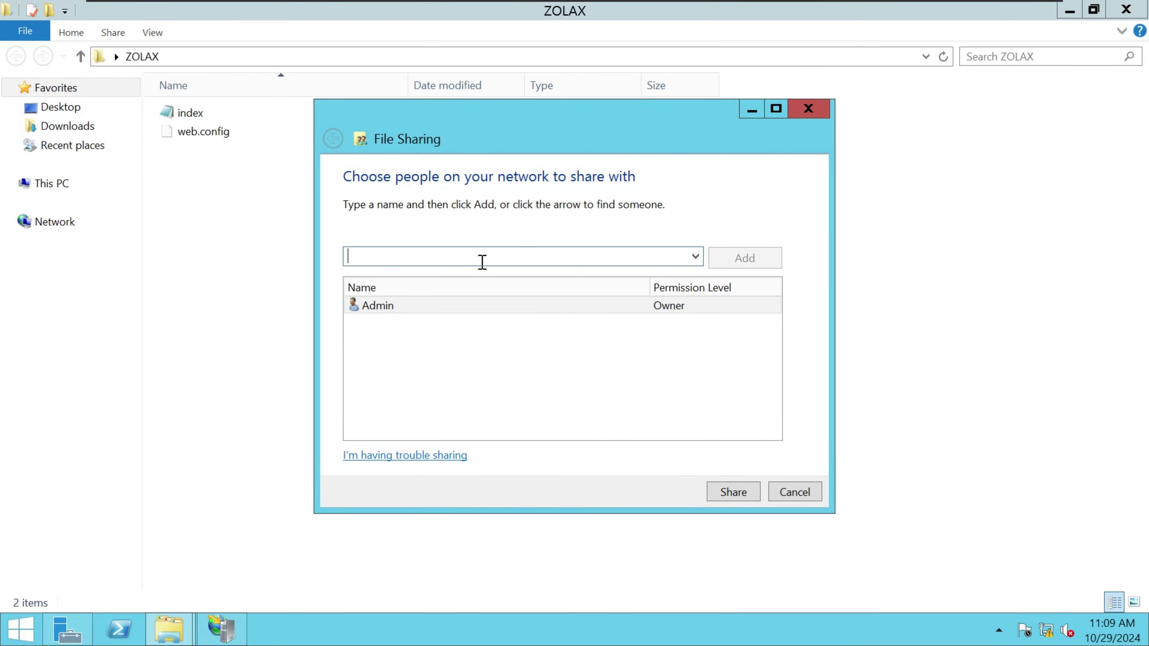
left_click(696, 256)
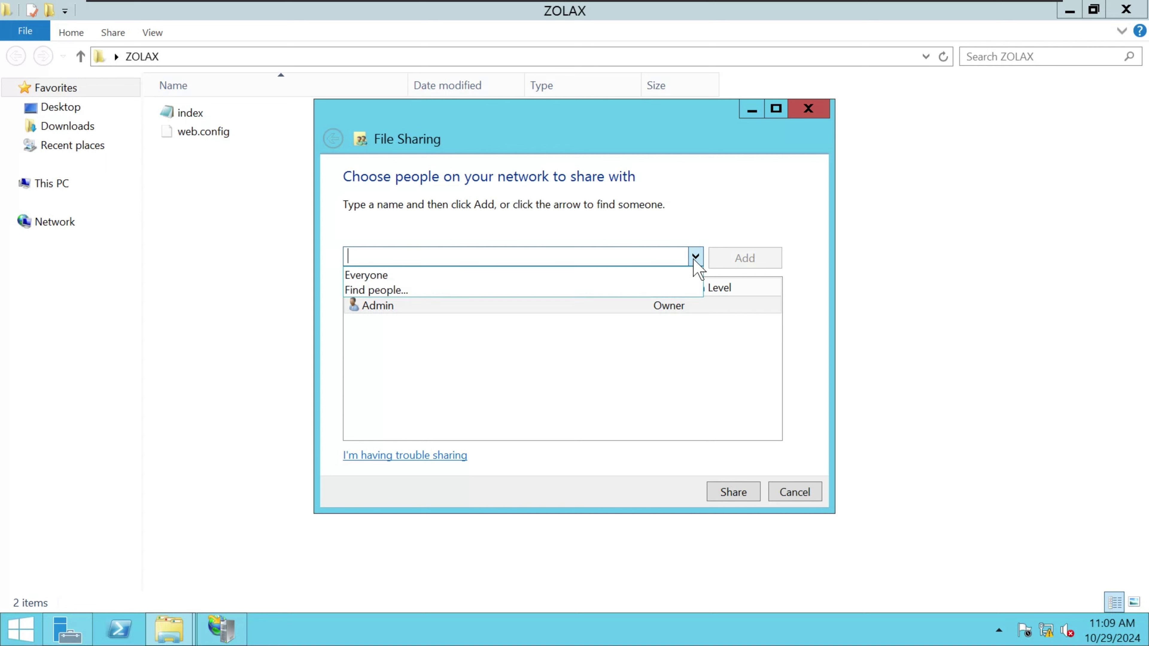
left_click(372, 292)
type("IUSR")
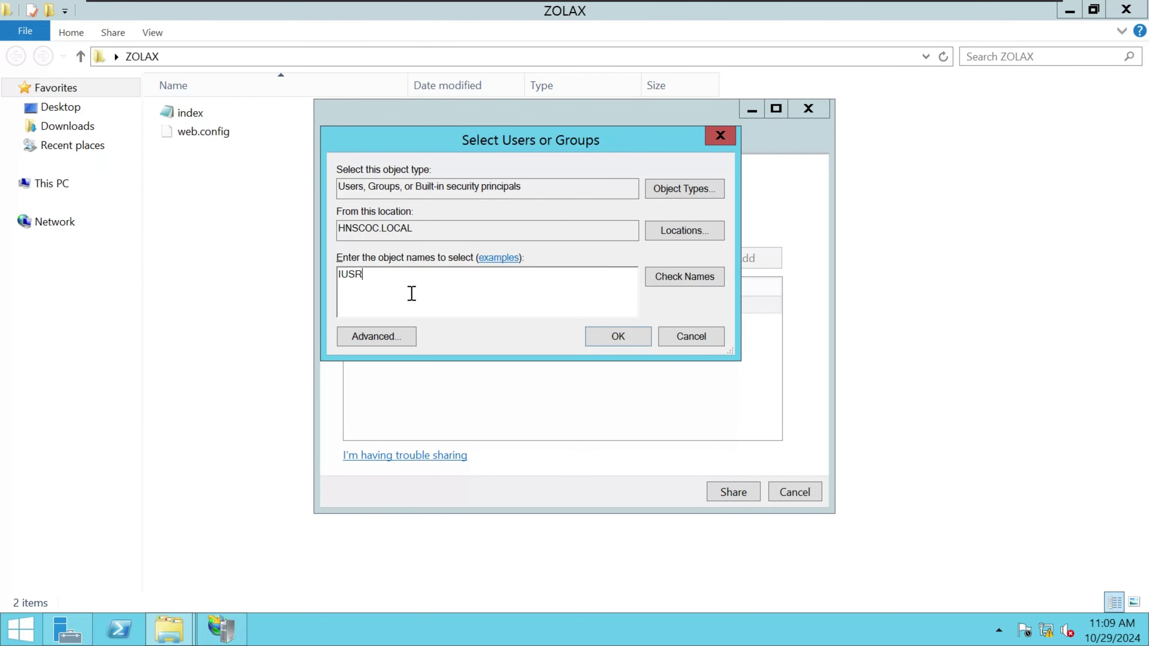
left_click(694, 279)
left_click(617, 342)
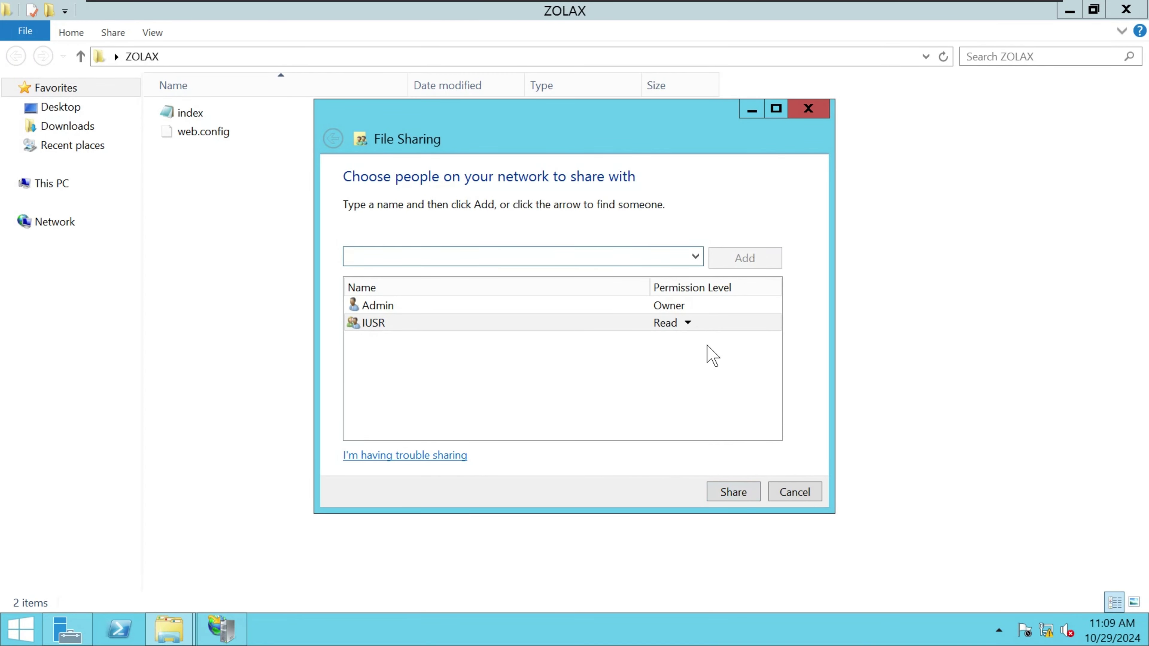
Set IUSR's permission level to Read/Write, share the ZOLAX folder, and finish the File Sharing wizard.
left_click(687, 324)
left_click(724, 349)
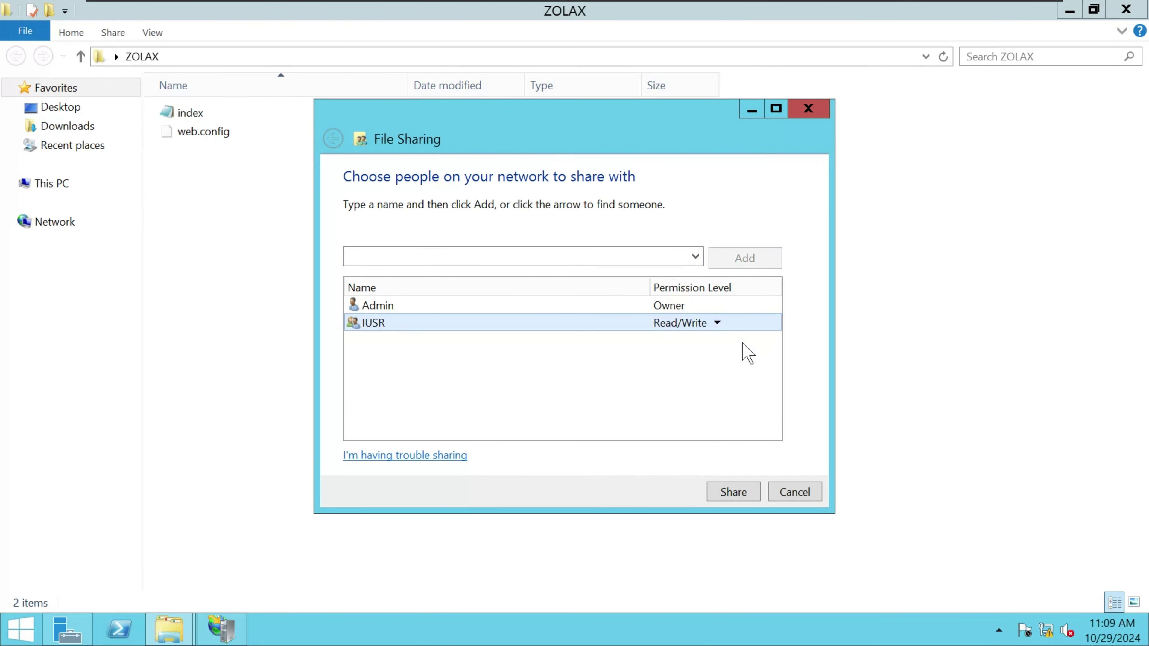
left_click(731, 492)
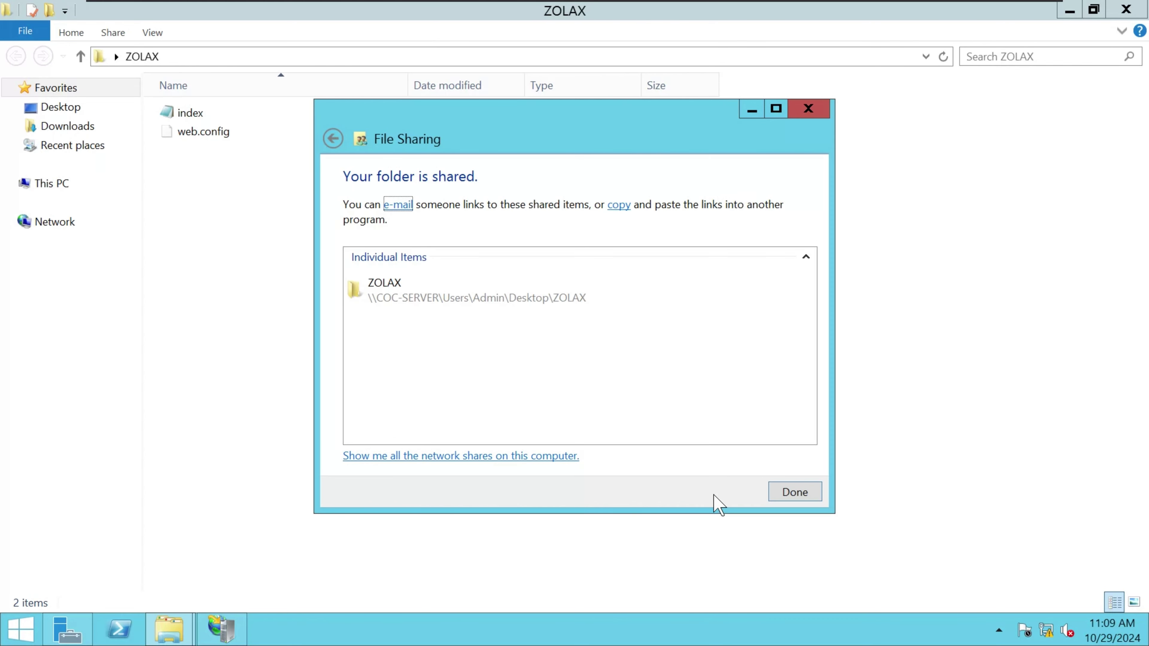
left_click(797, 494)
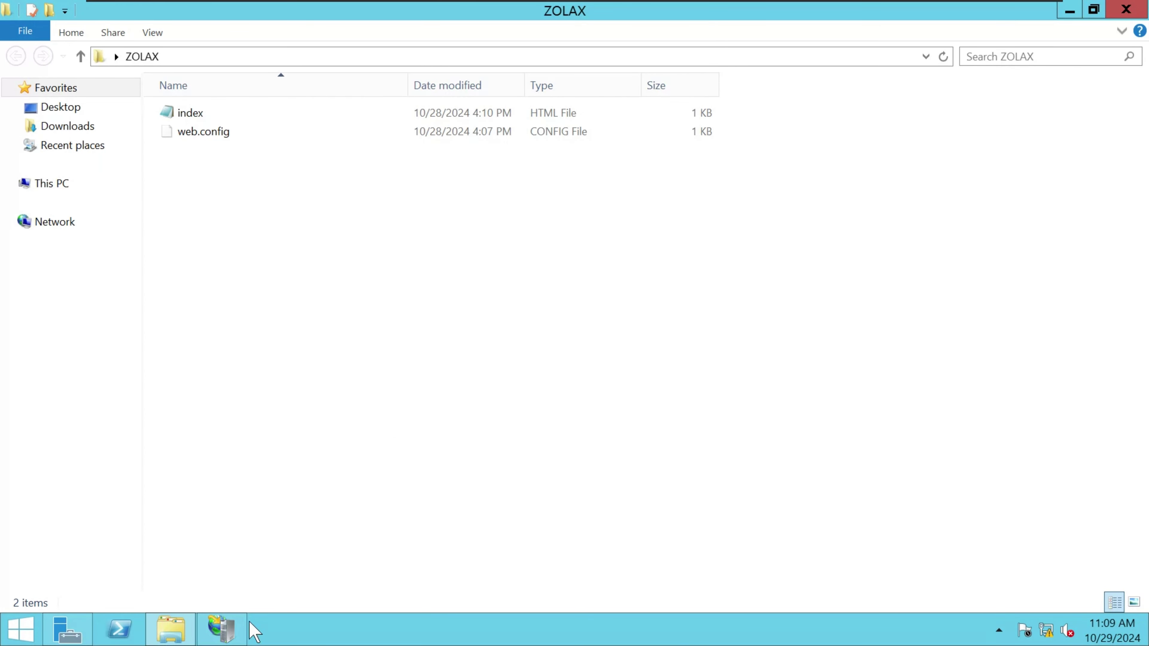
left_click(224, 628)
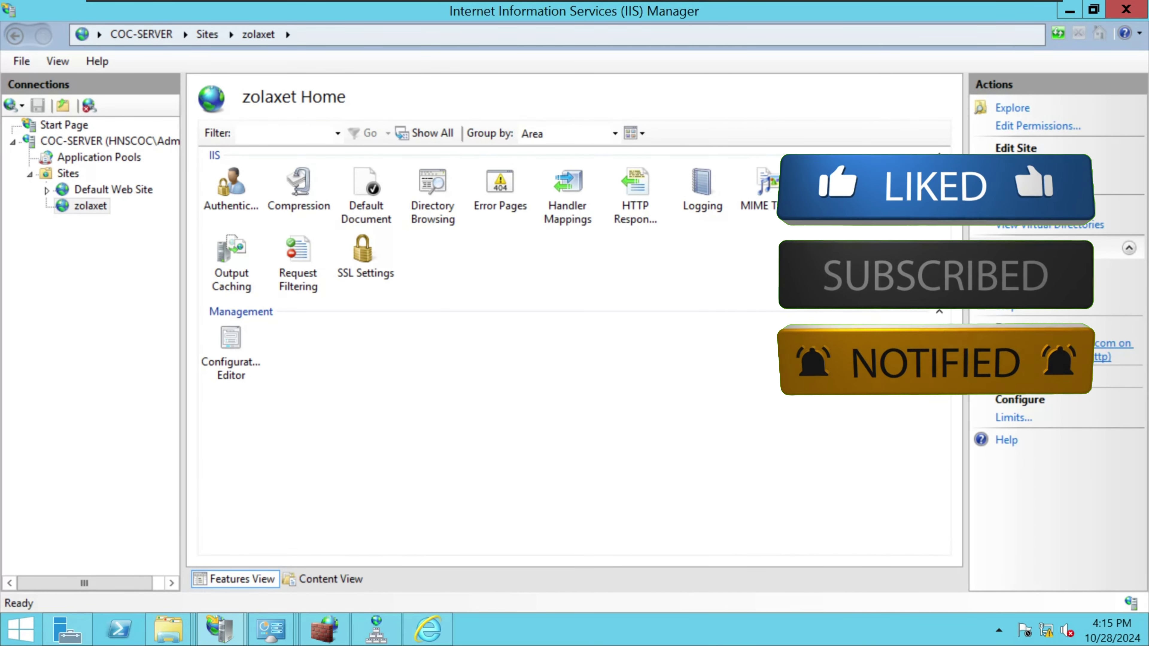
left_click(447, 637)
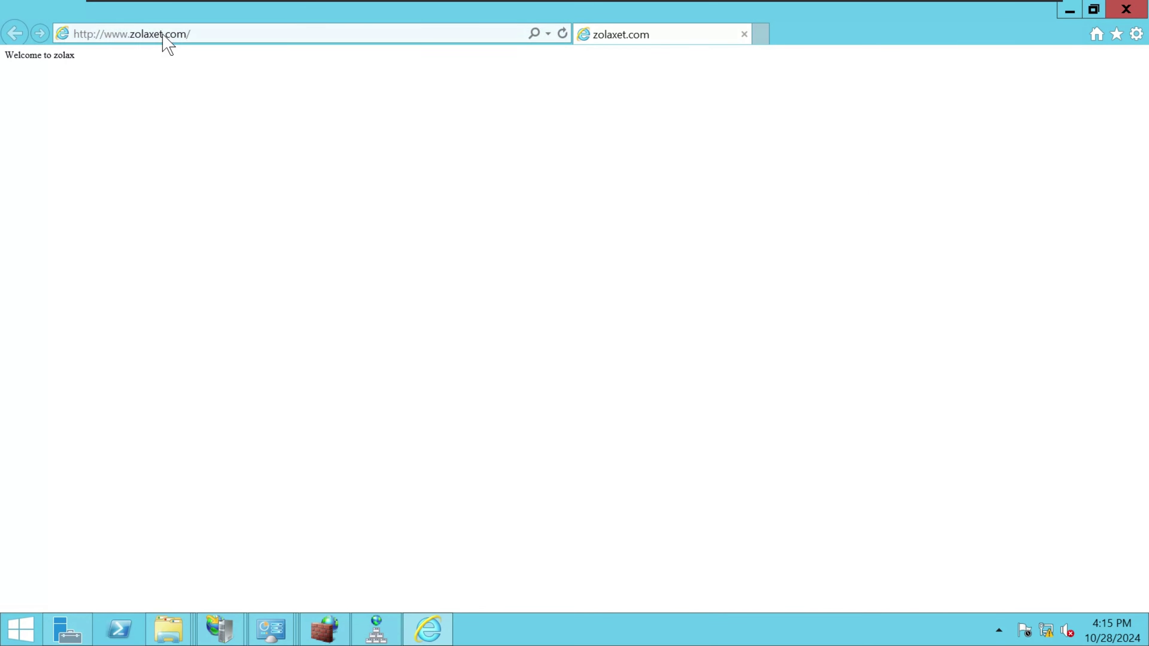
left_click_drag(9, 64, 2, 58)
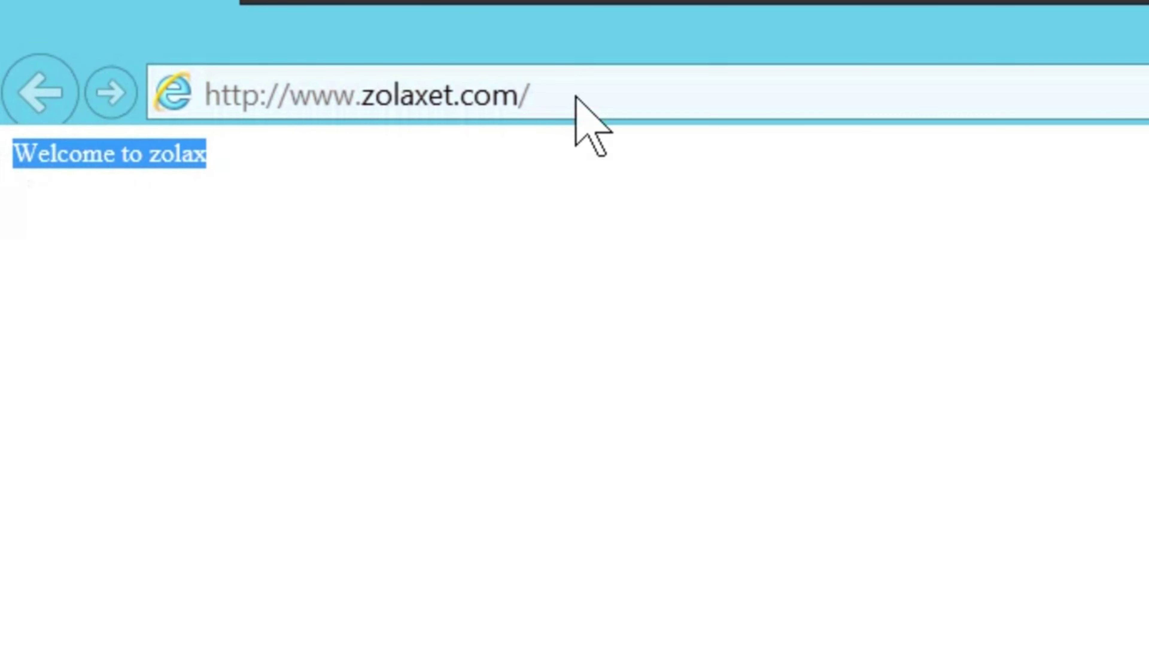
left_click_drag(122, 176, 2, 157)
left_click_drag(122, 176, 1, 157)
left_click_drag(122, 176, 3, 149)
left_click_drag(122, 175, 7, 145)
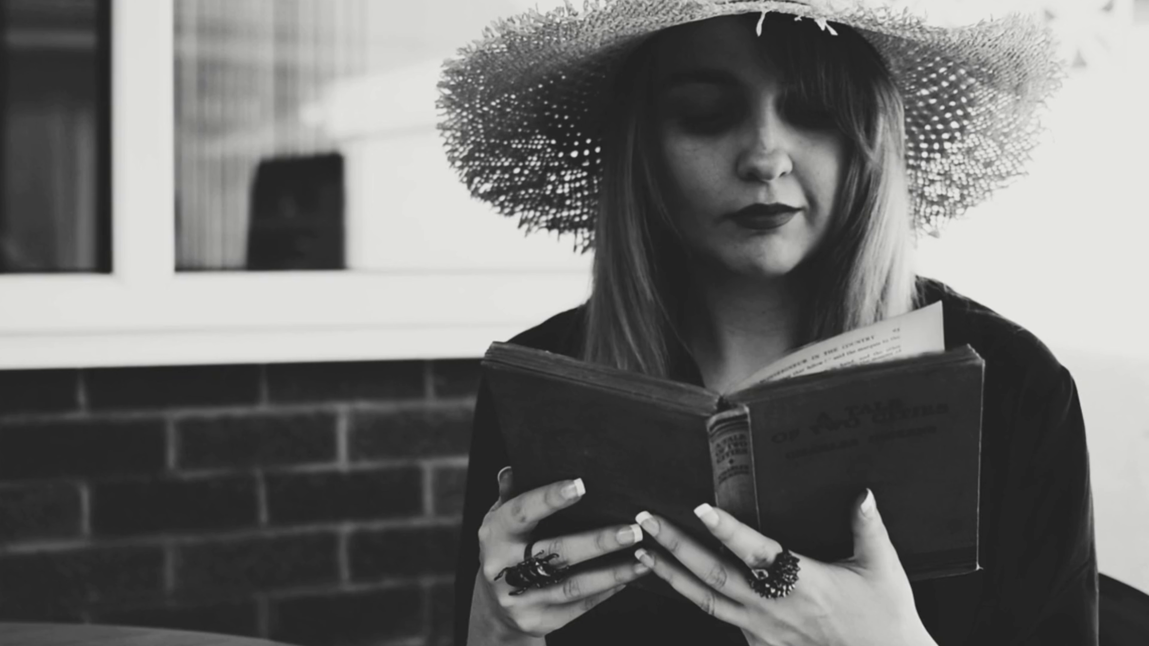